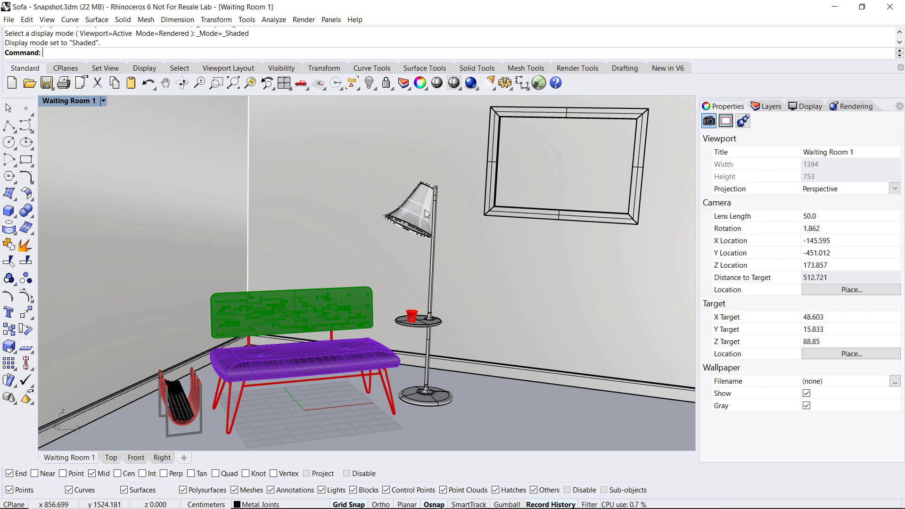
Switch Waiting Room 1 to Rendered display and show the Draft-quality rendering settings.
left_click(106, 104)
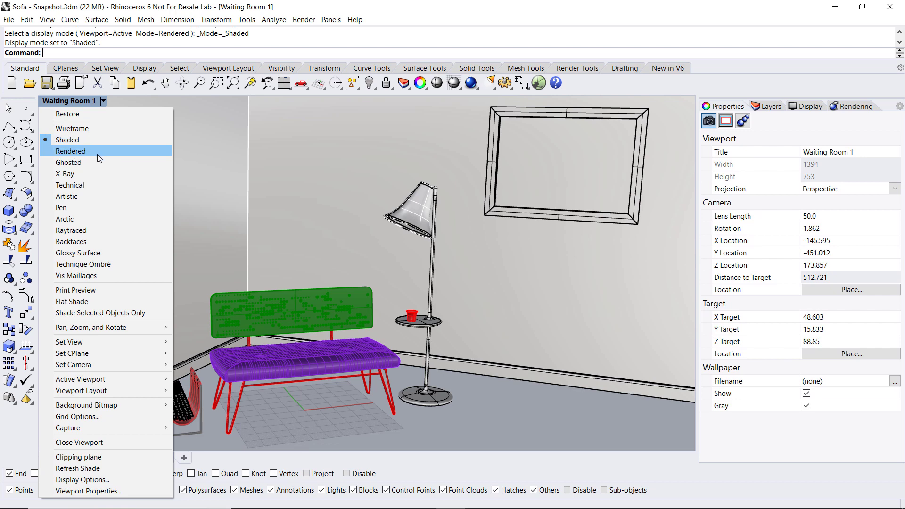
left_click(106, 153)
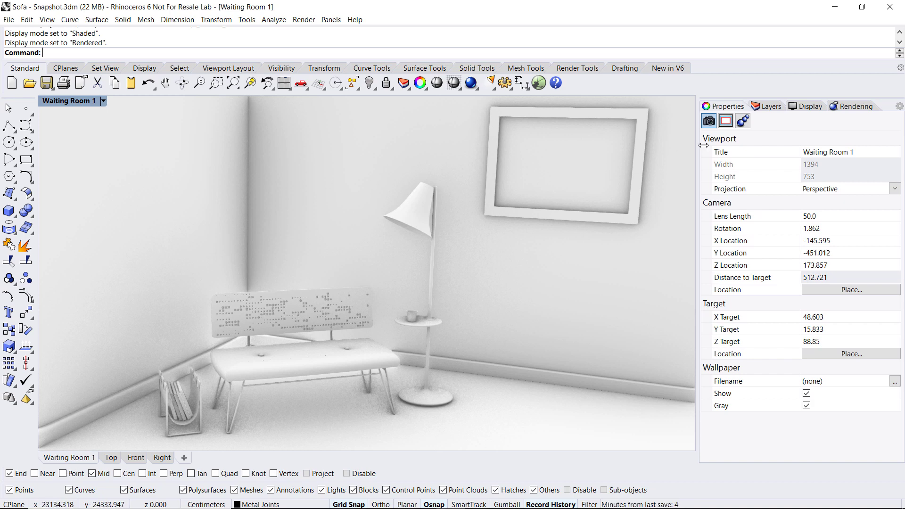
left_click(856, 108)
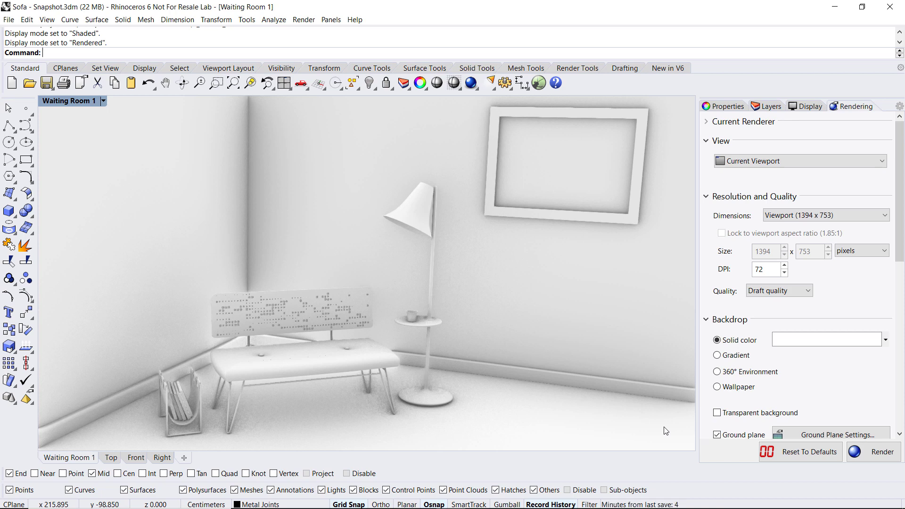
Toggle the Wooden Parts layer off and on, then open its Default Plaster material settings.
left_click(768, 107)
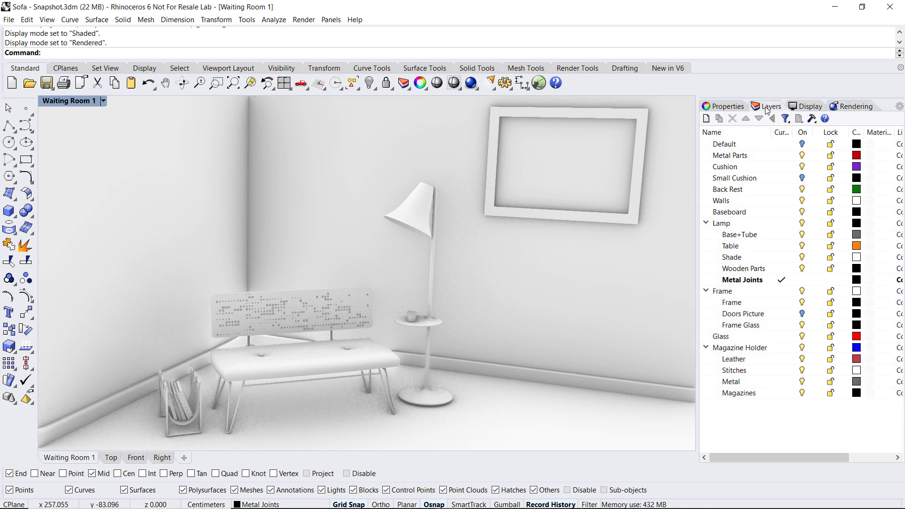
left_click(804, 273)
left_click(805, 273)
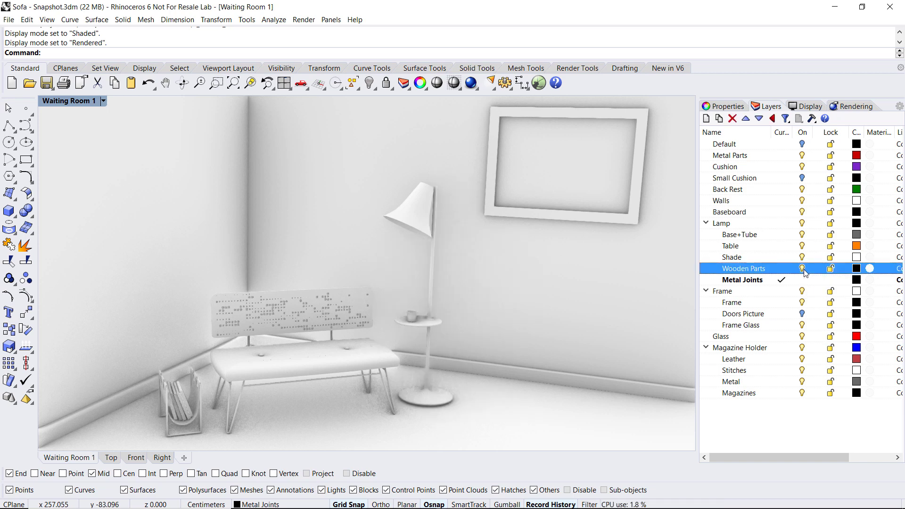
left_click(871, 269)
List the new material types (Custom, Gem, Glass, Metal, Paint, Picture, Plaster, Plastic) for Wooden Parts.
left_click_drag(644, 24, 673, 30)
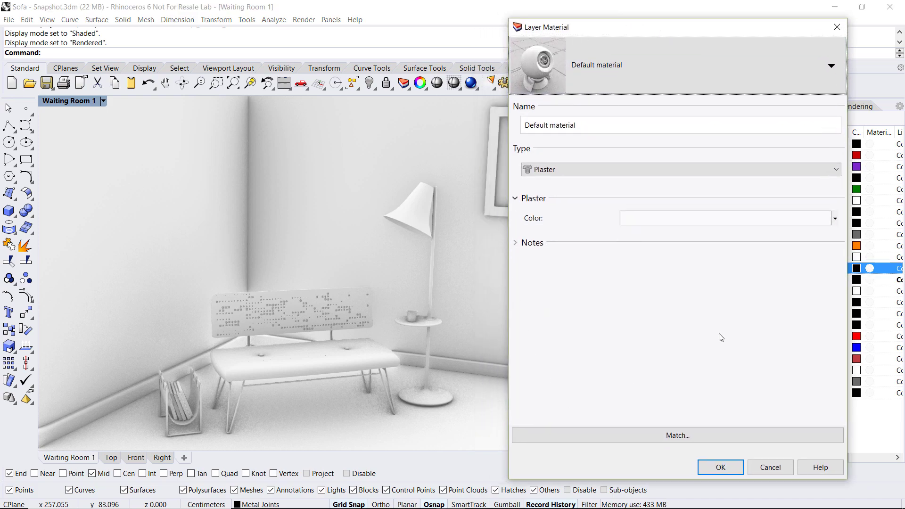
left_click(830, 67)
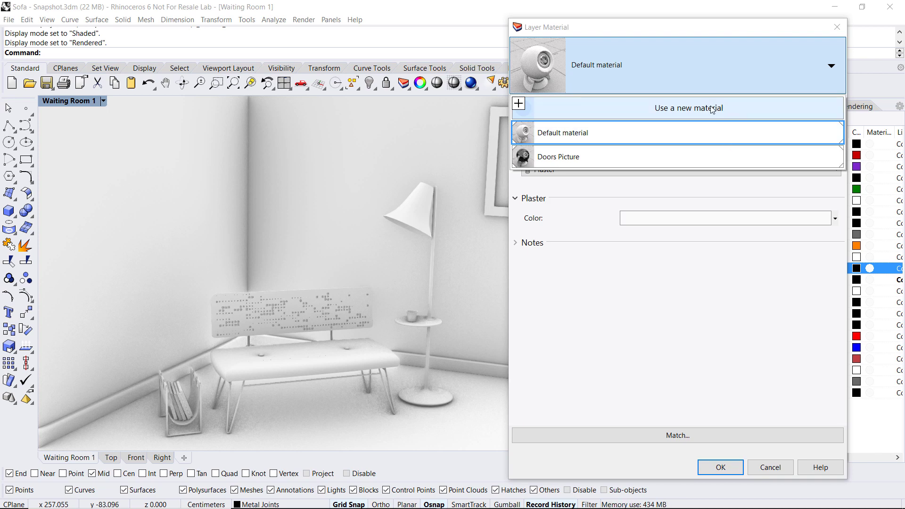
left_click(519, 103)
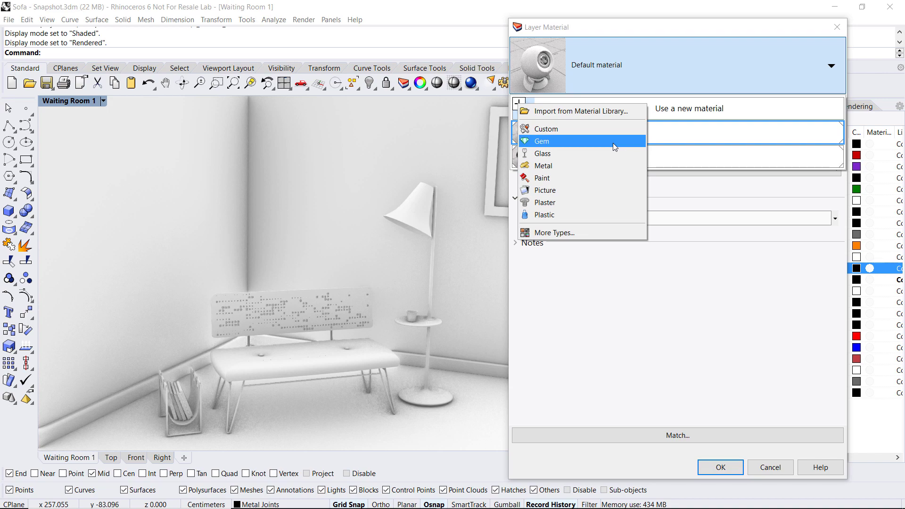
Import the Wood library's Anigre polished material for Wooden Parts with reflectivity lowered to about 70%.
left_click(627, 112)
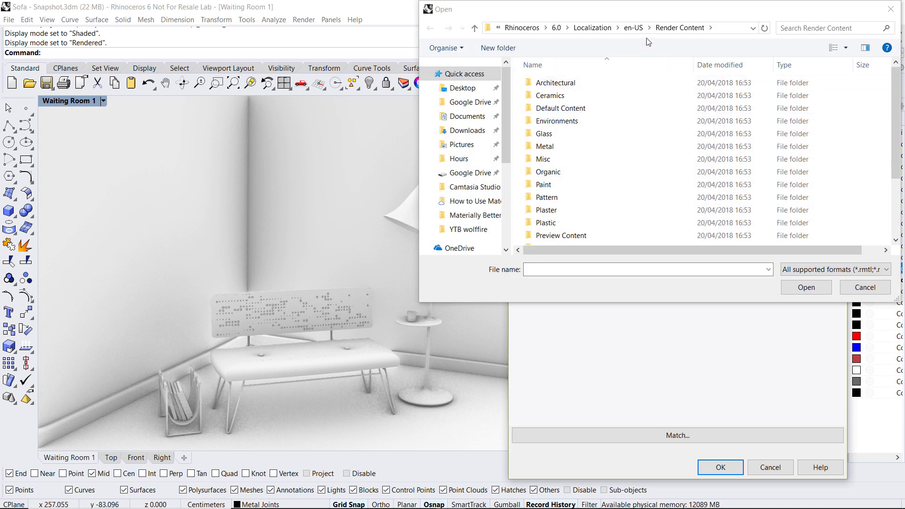
left_click_drag(647, 12, 508, 98)
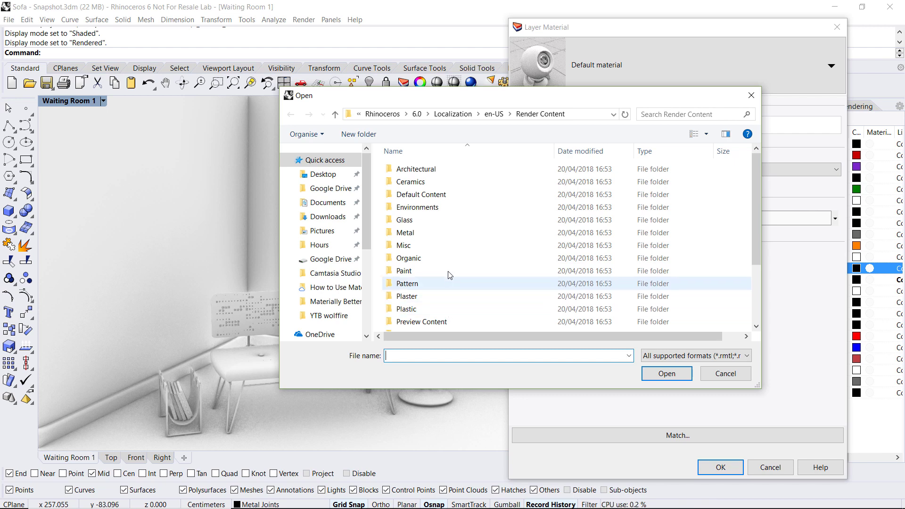
scroll(453, 244, "down", 3)
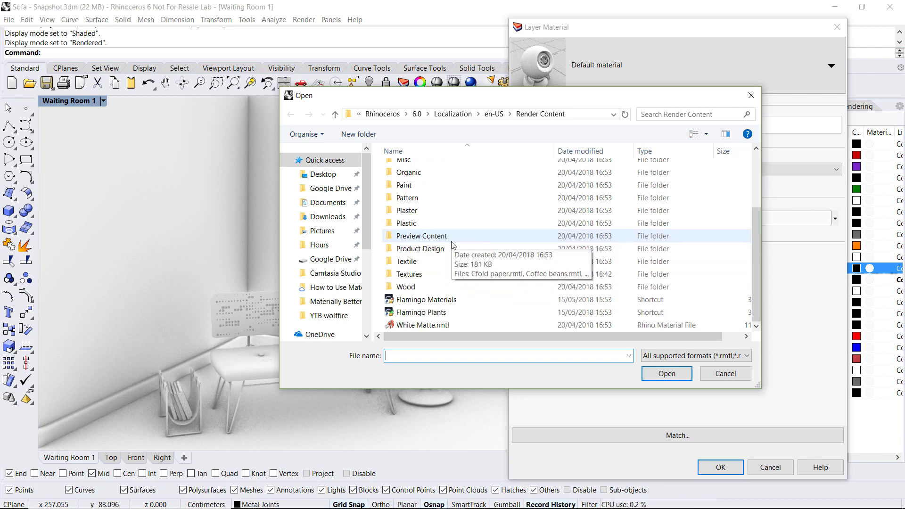
double_click(409, 286)
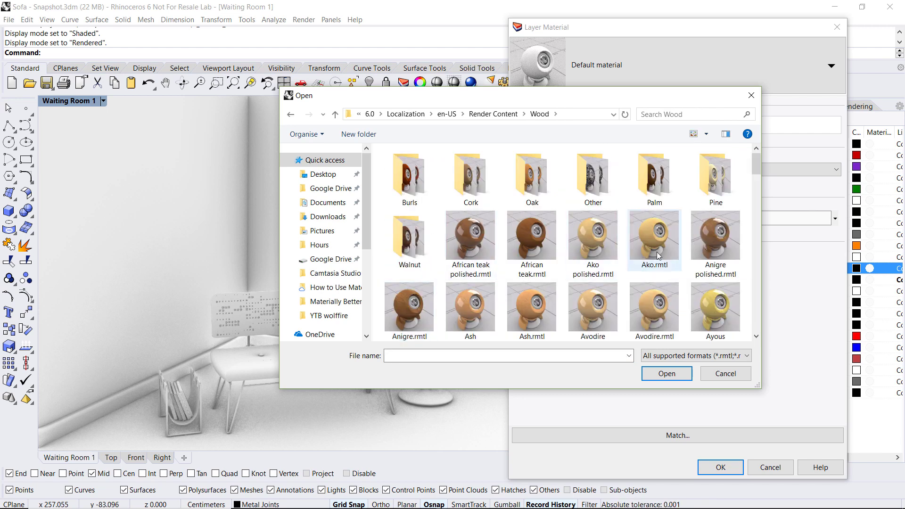
scroll(756, 168, "down", 1)
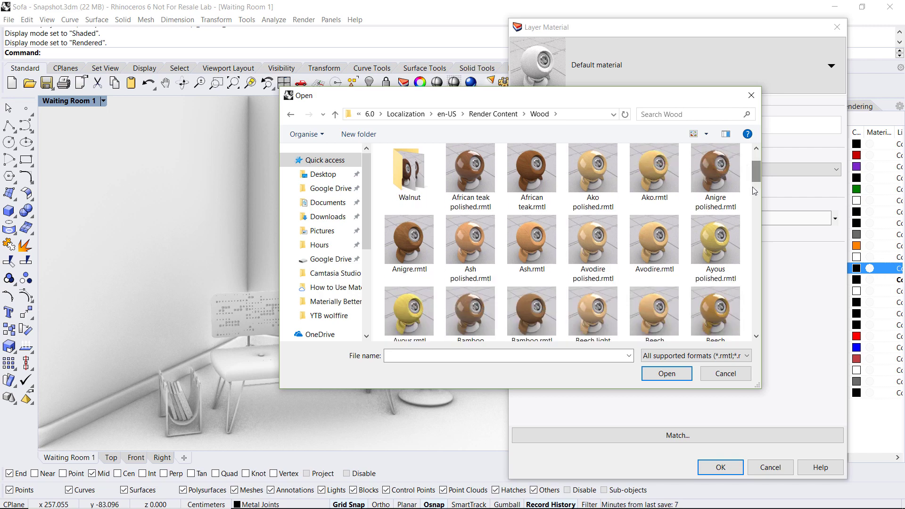
left_click(713, 163)
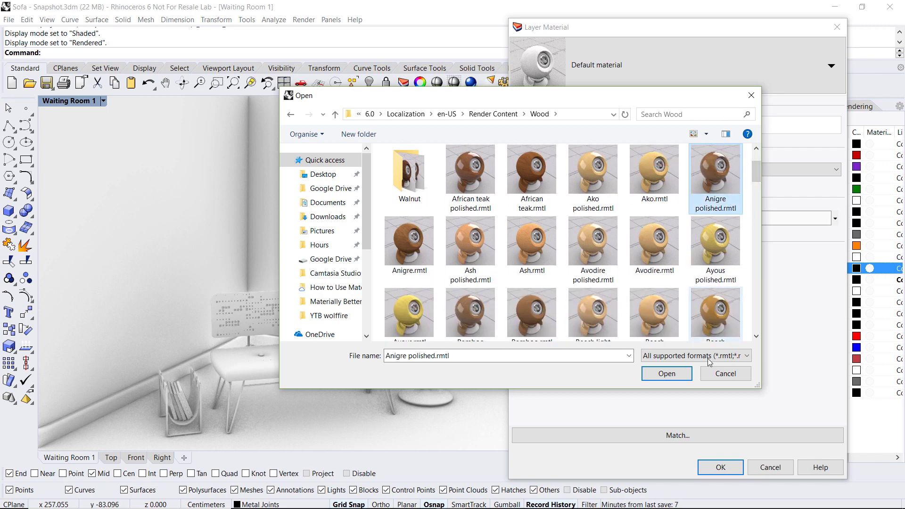
left_click(666, 374)
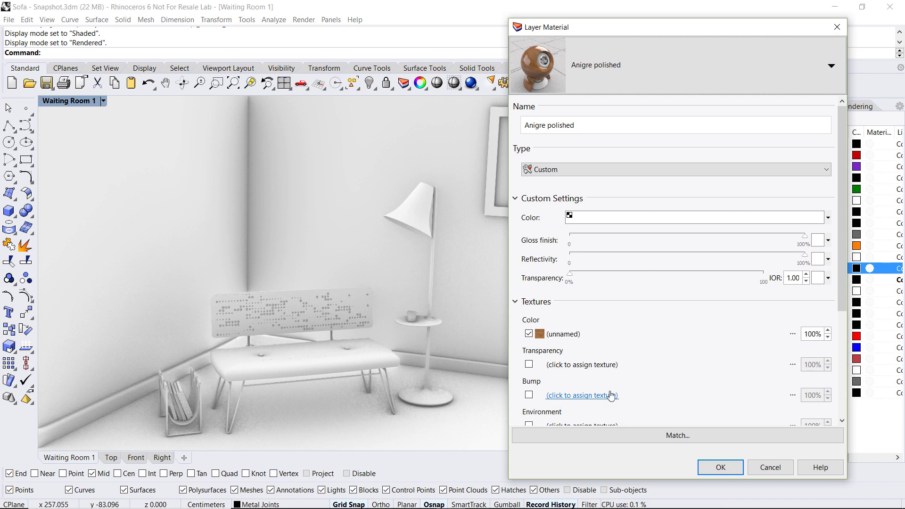
left_click_drag(805, 256, 734, 262)
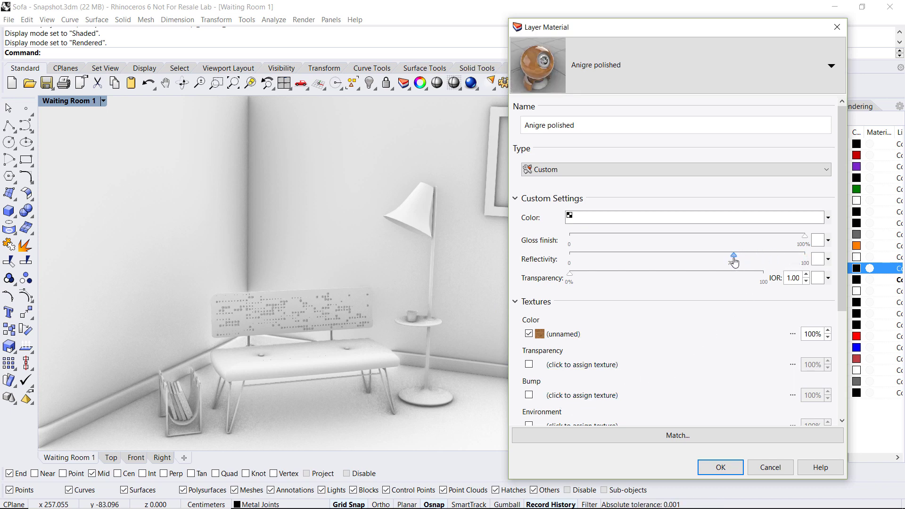
left_click(719, 468)
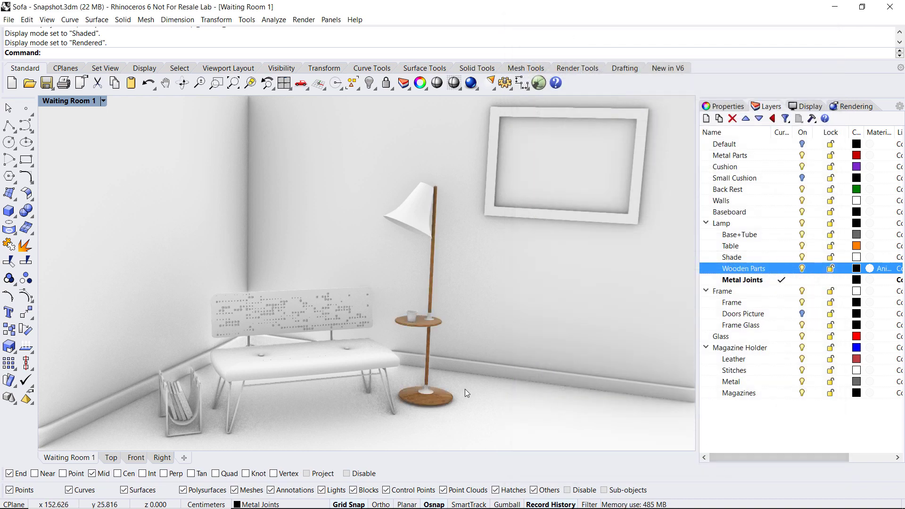
Select the lamp base, tube and a nearby object, then clear the selection.
left_click(448, 399)
left_click(428, 367)
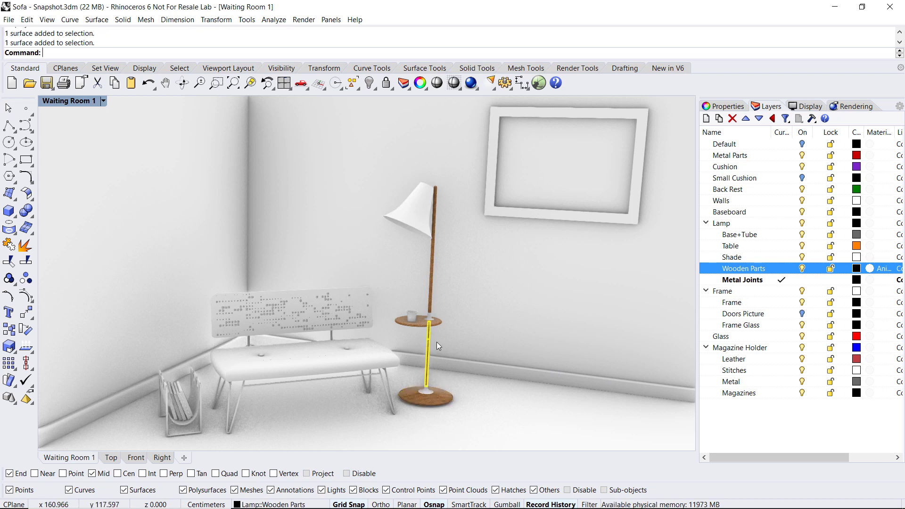
left_click(437, 322)
left_click(527, 407)
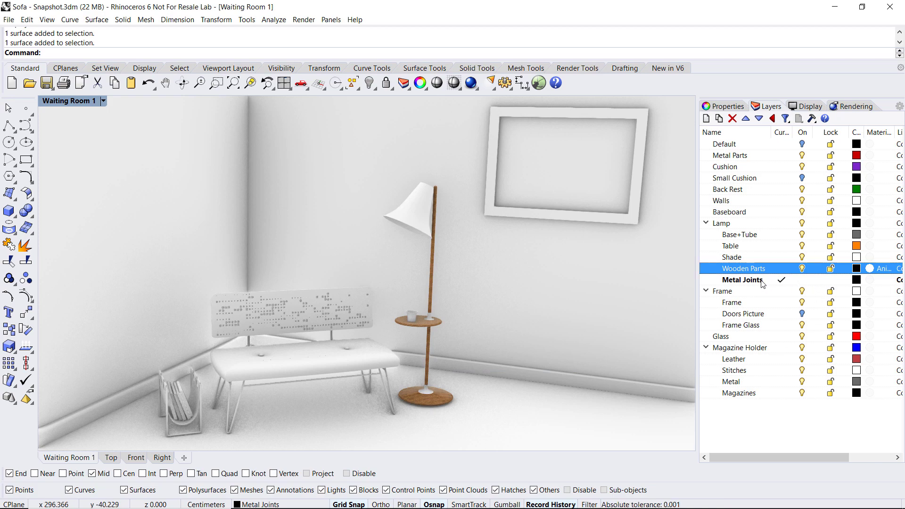
Create a new Metal-type material for the Metal Joints layer.
left_click(737, 281)
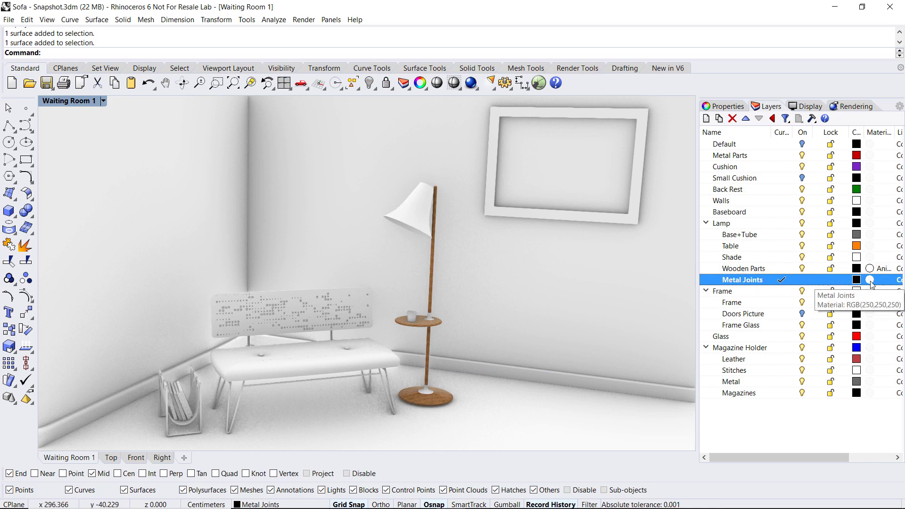
left_click(870, 280)
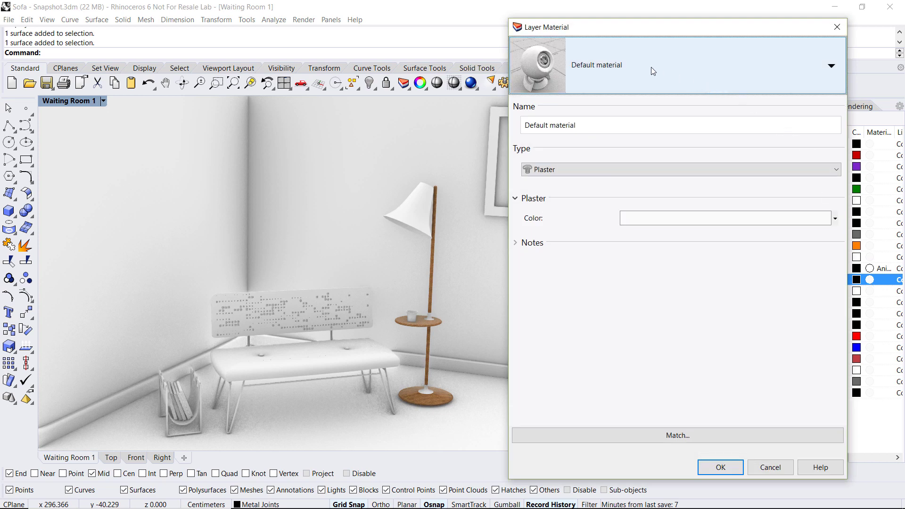
left_click(646, 68)
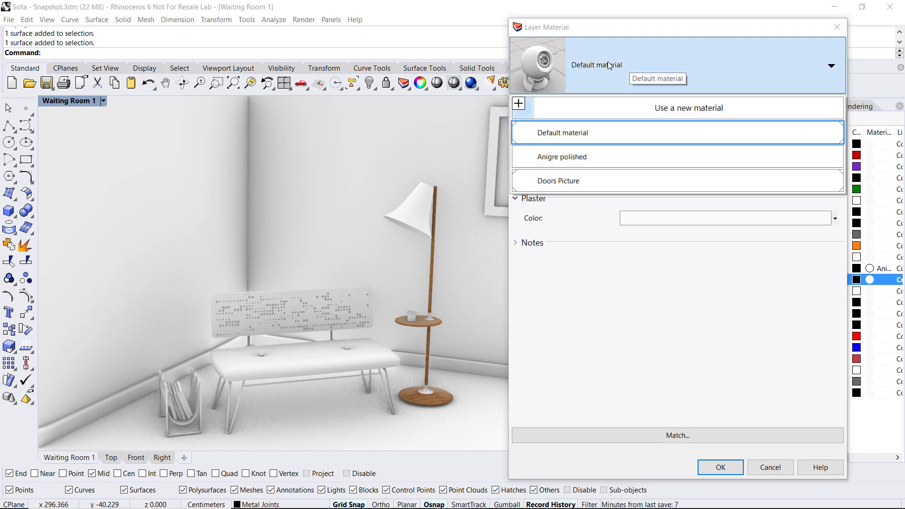
left_click(522, 105)
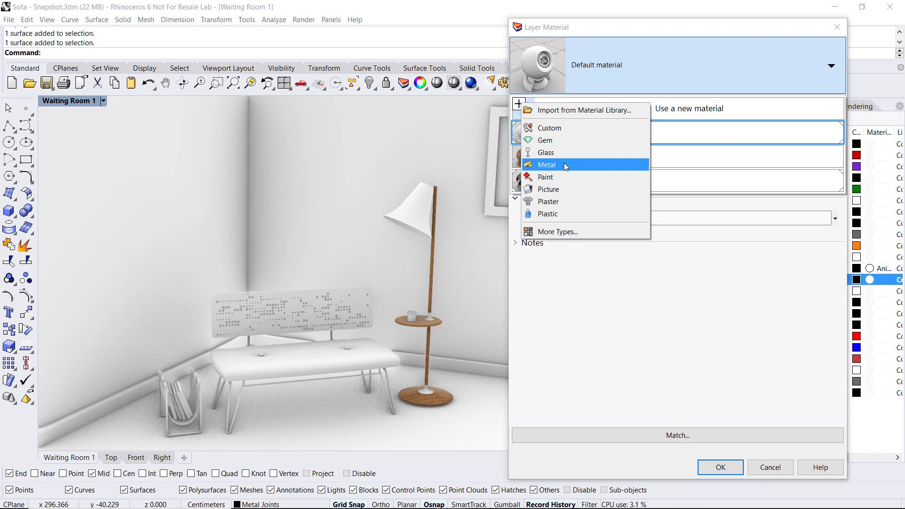
left_click(611, 165)
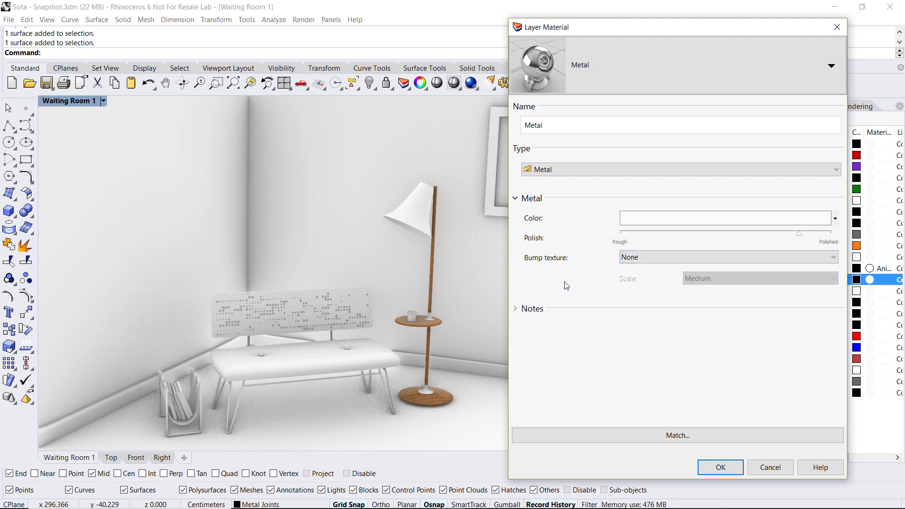
Colour the Metal Joints metal material Brass and apply it to the layer.
left_click(667, 218)
left_click_drag(606, 121, 500, 121)
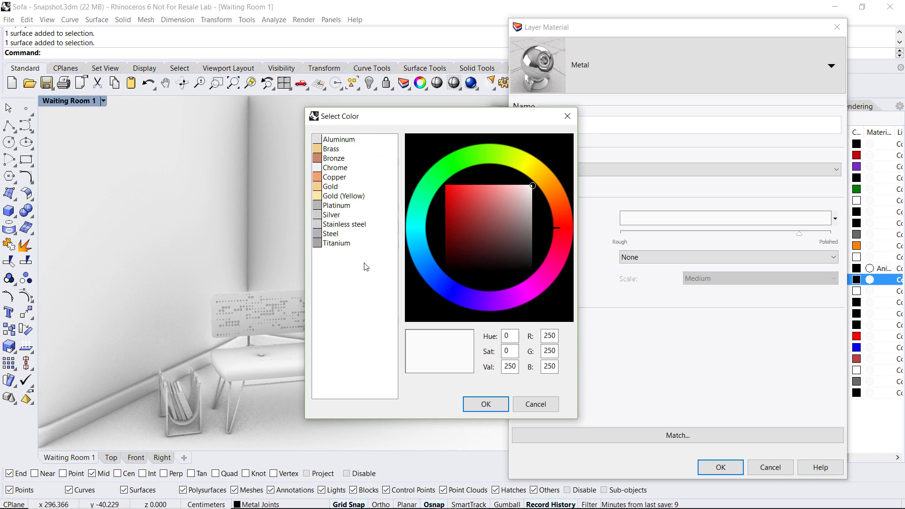
left_click(338, 150)
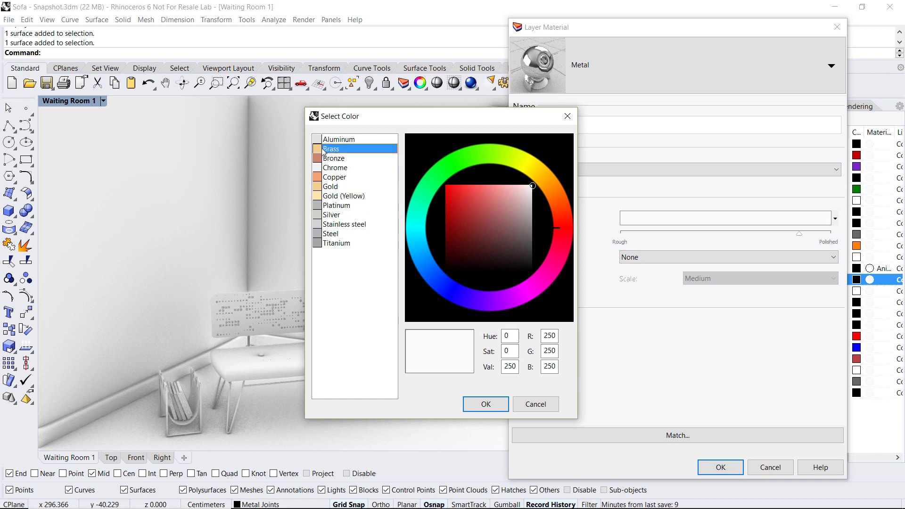
left_click(485, 402)
left_click(729, 468)
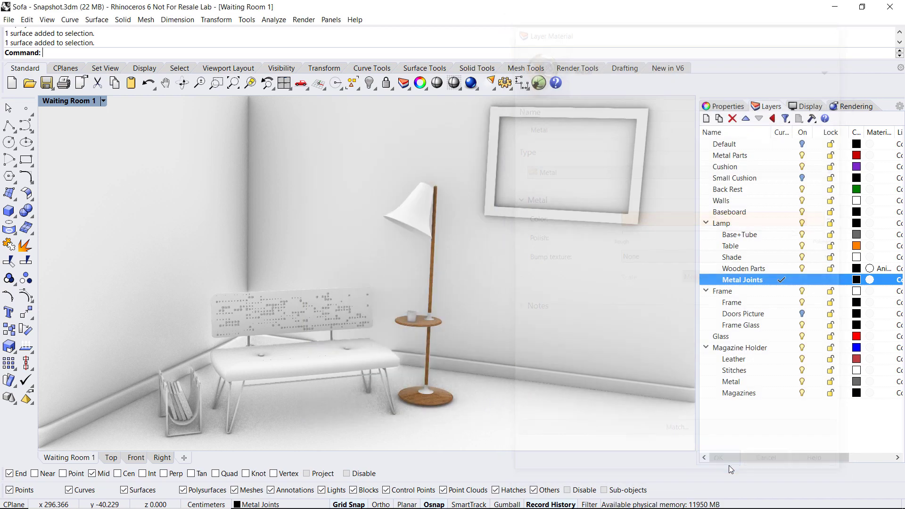
Window-select the bench and magazine holder frames and show their Use Layer Material properties.
right_click_drag(525, 402, 299, 375)
scroll(294, 377, "up", 5)
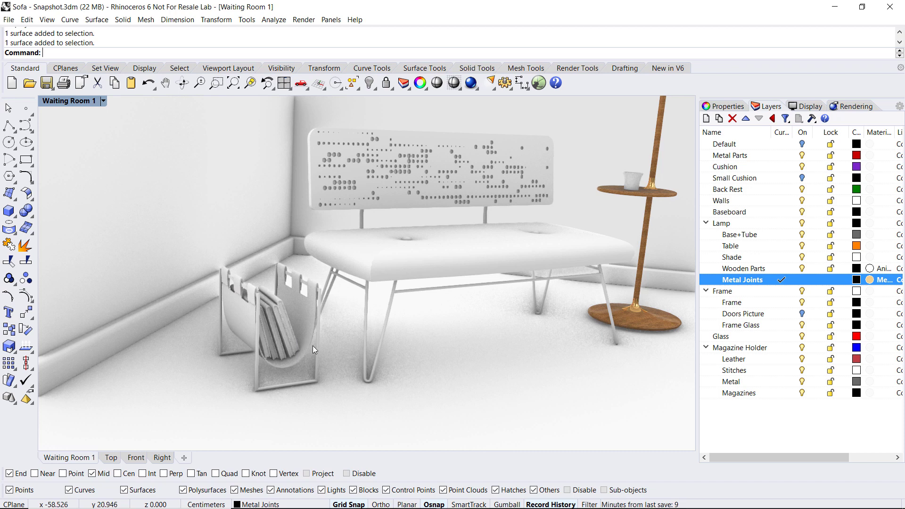
left_click_drag(414, 407, 308, 375)
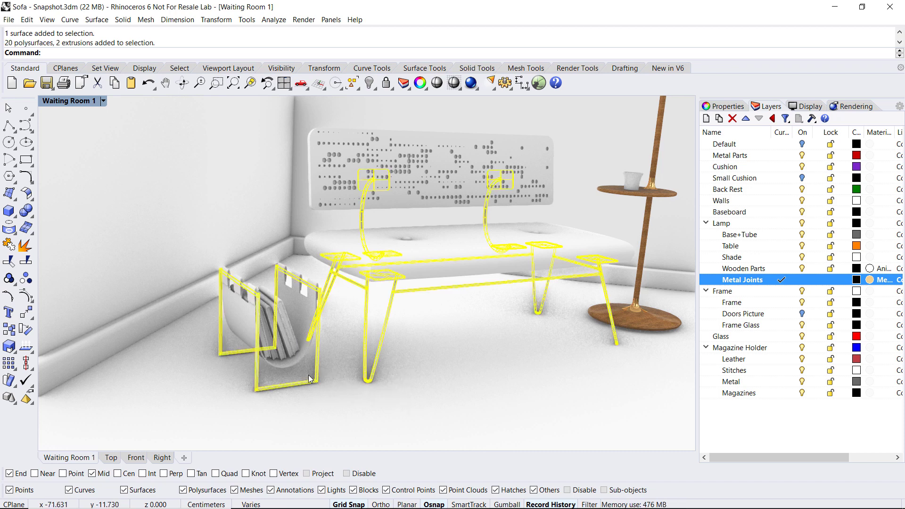
left_click(722, 107)
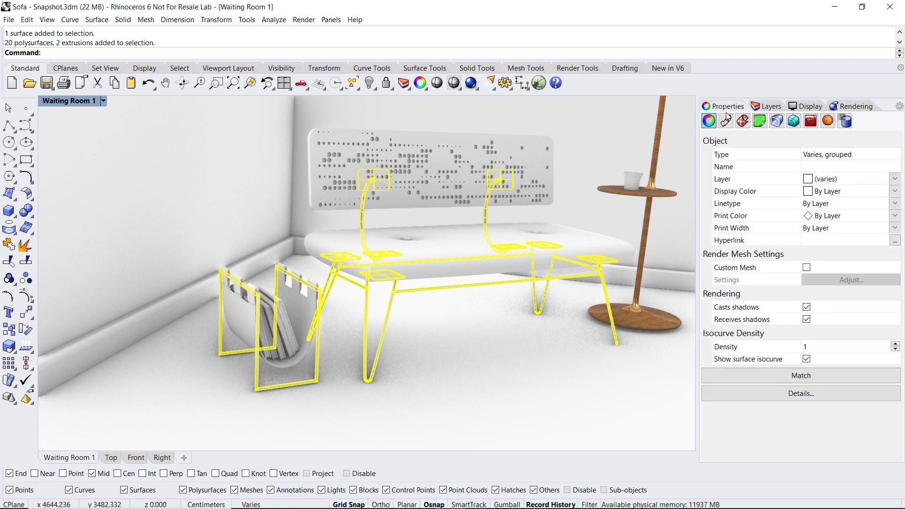
left_click(726, 123)
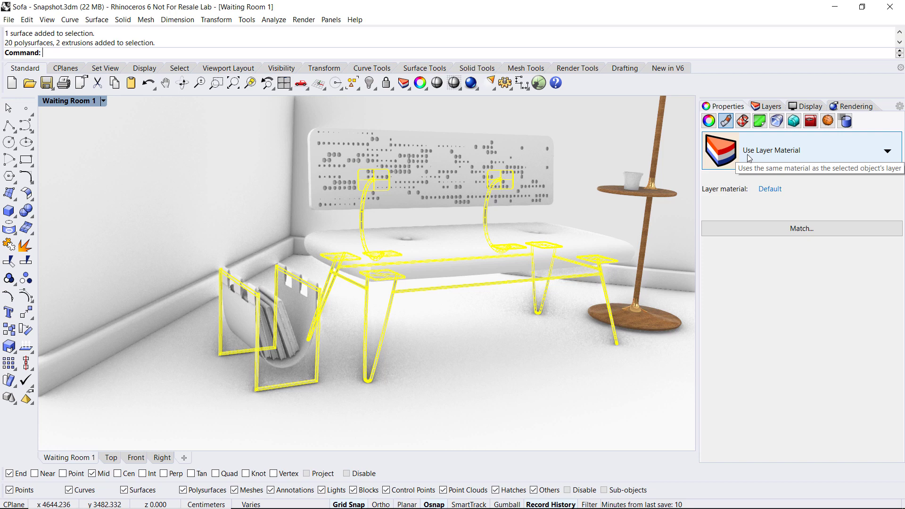
Give the frames a new Metal material coloured Stainless steel, then deselect them.
left_click(839, 153)
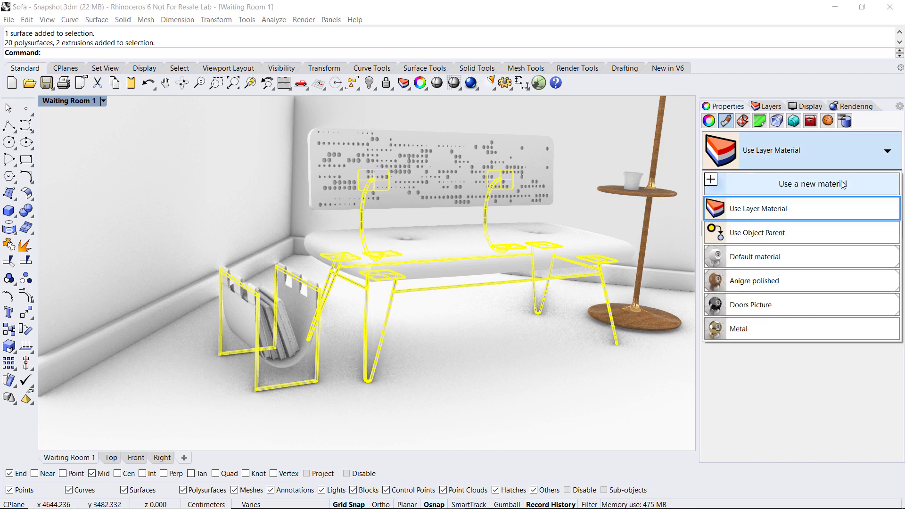
left_click(713, 180)
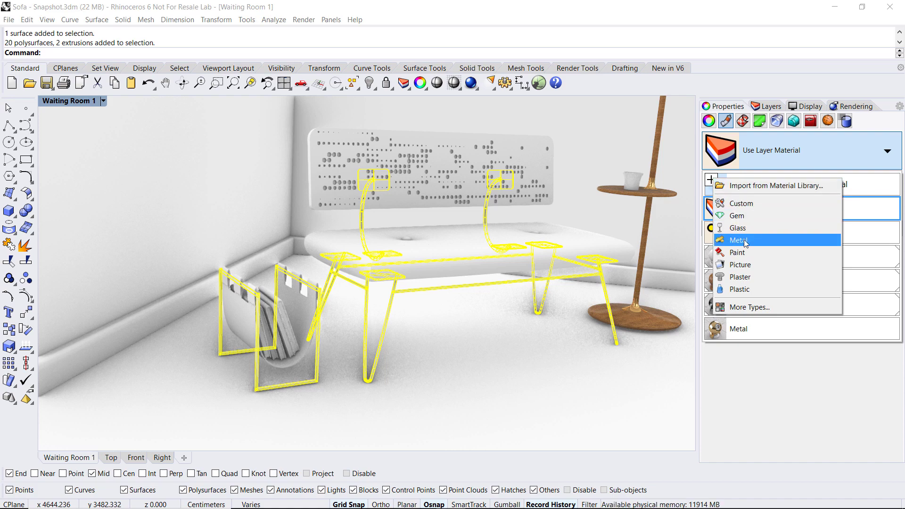
left_click(786, 241)
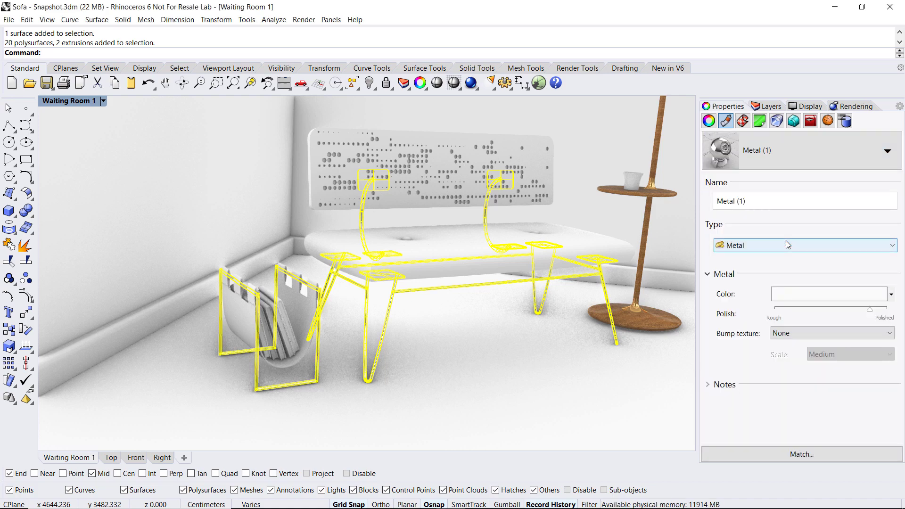
left_click(804, 294)
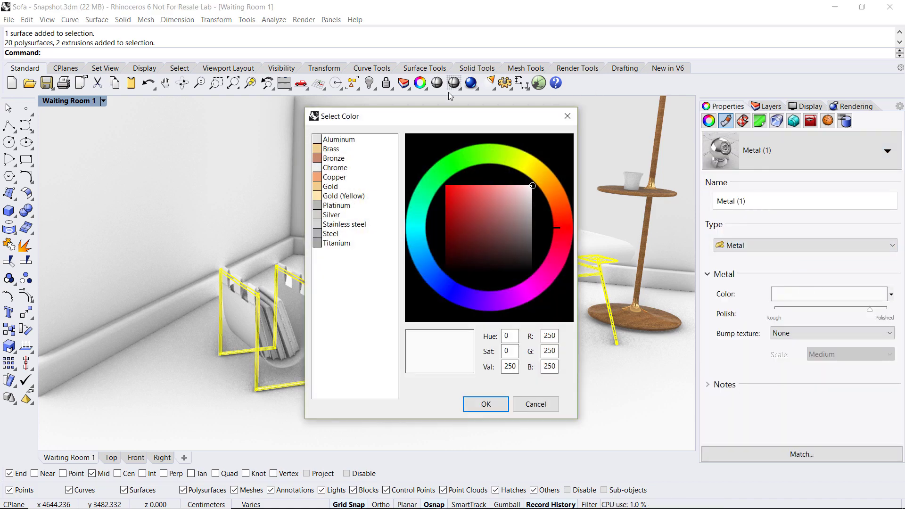
left_click(347, 225)
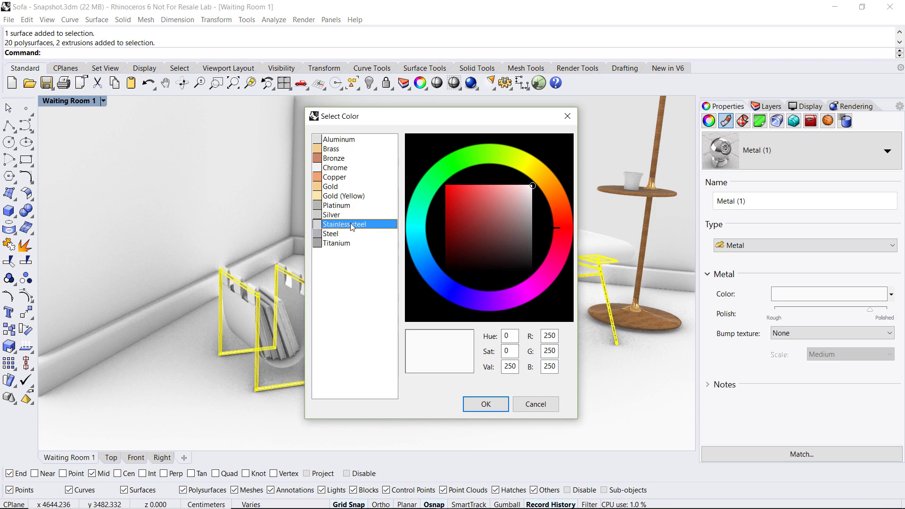
left_click(485, 404)
left_click(460, 385)
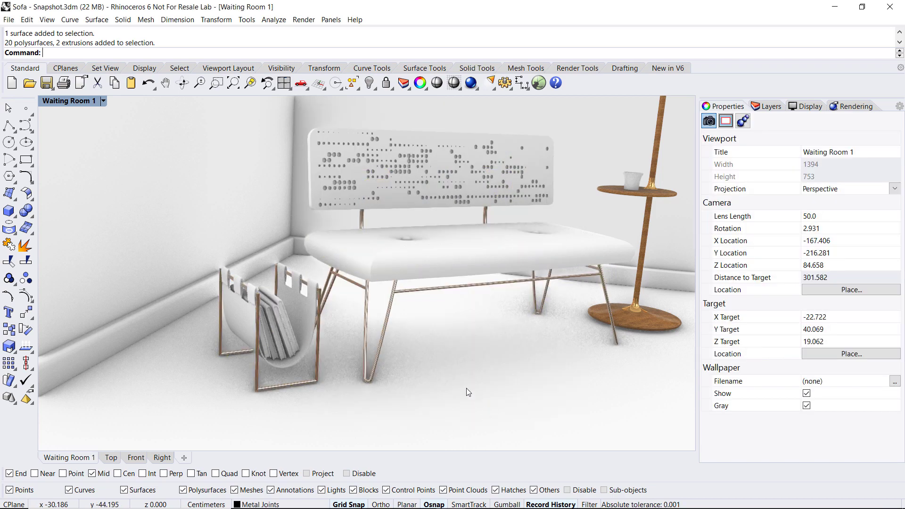
right_click_drag(424, 363, 431, 378)
Assign the magazine holder sling the Organic > Leather > Leather red library material.
left_click(342, 345)
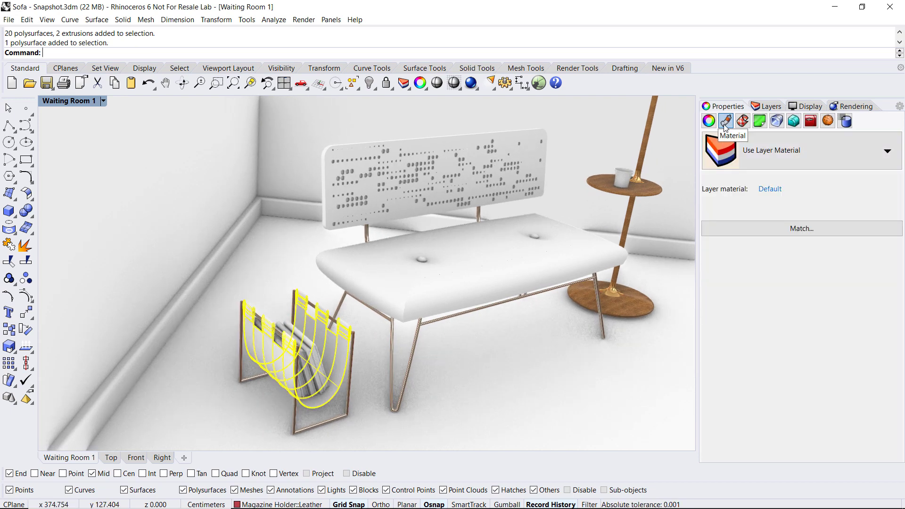
left_click(757, 141)
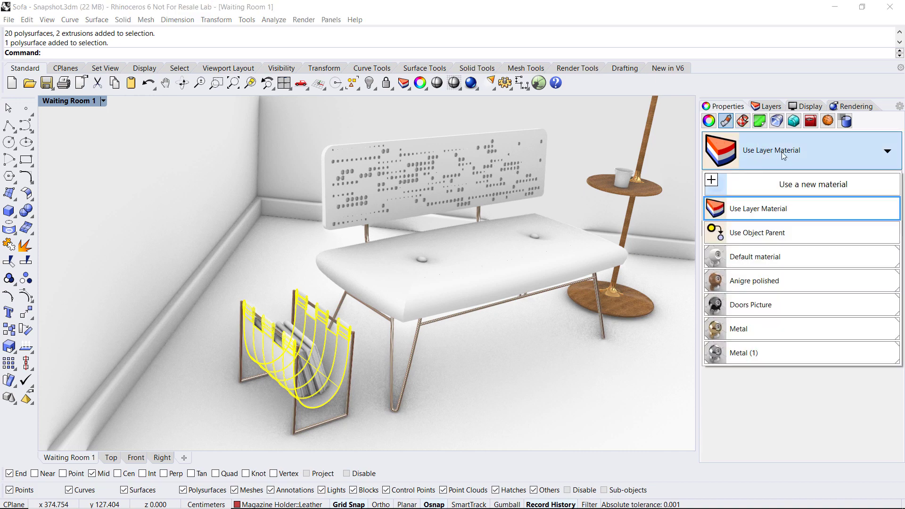
left_click(716, 181)
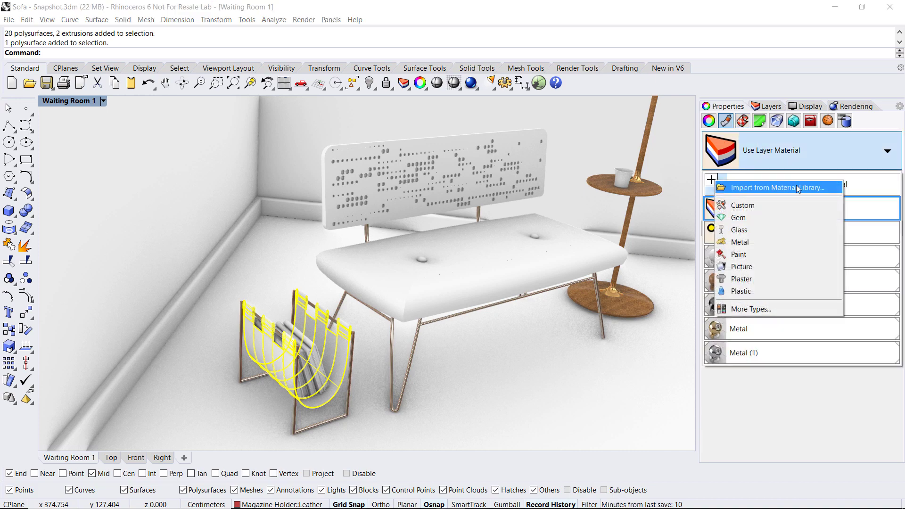
left_click(825, 188)
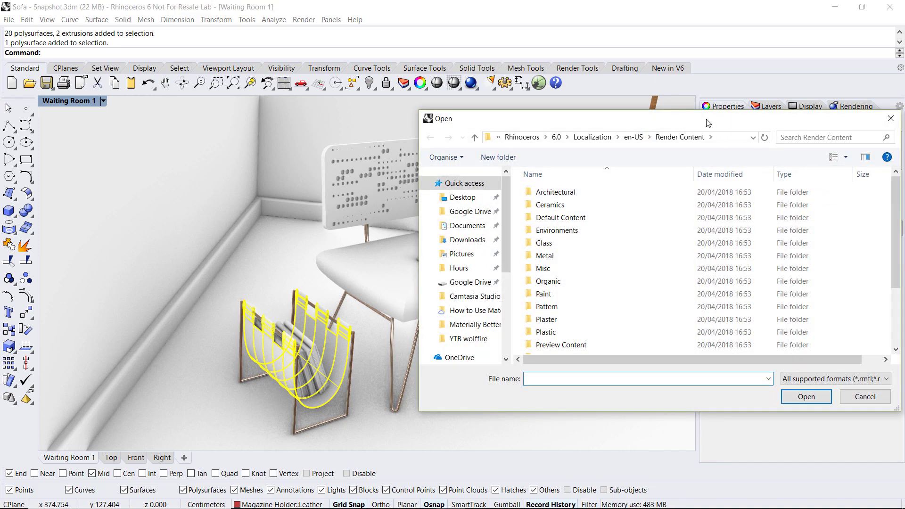
left_click_drag(706, 121, 677, 97)
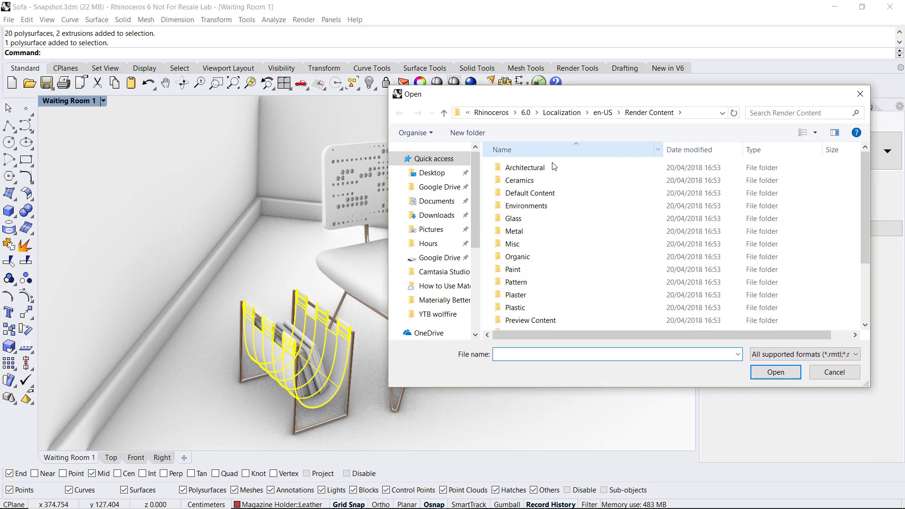
double_click(523, 257)
double_click(518, 219)
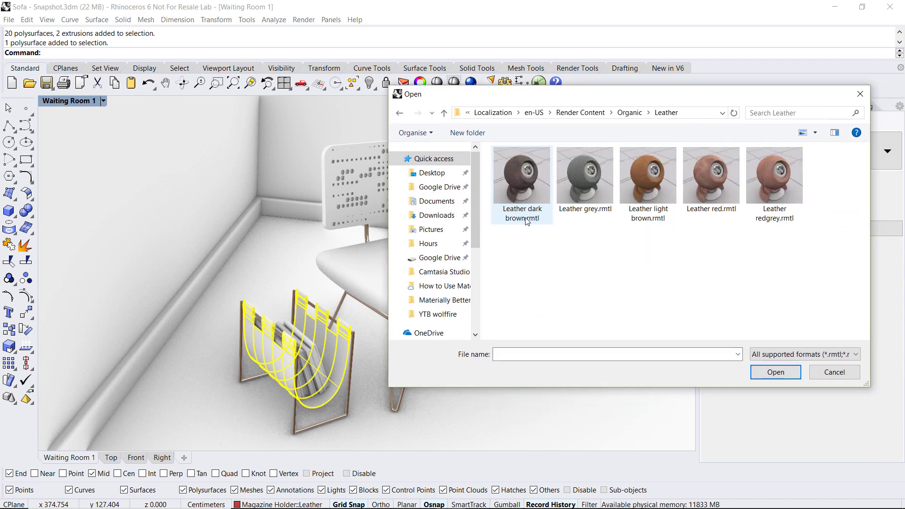
double_click(712, 165)
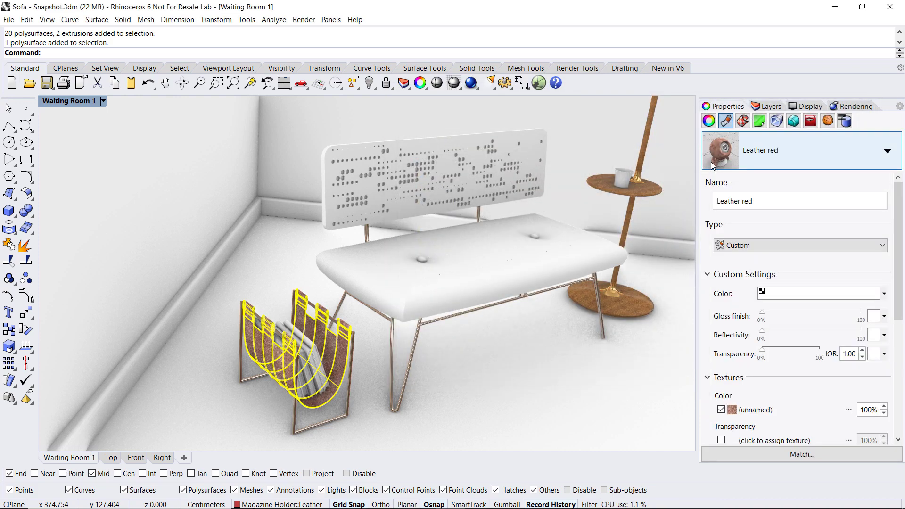
left_click(513, 367)
right_click_drag(522, 354, 449, 379, "shift")
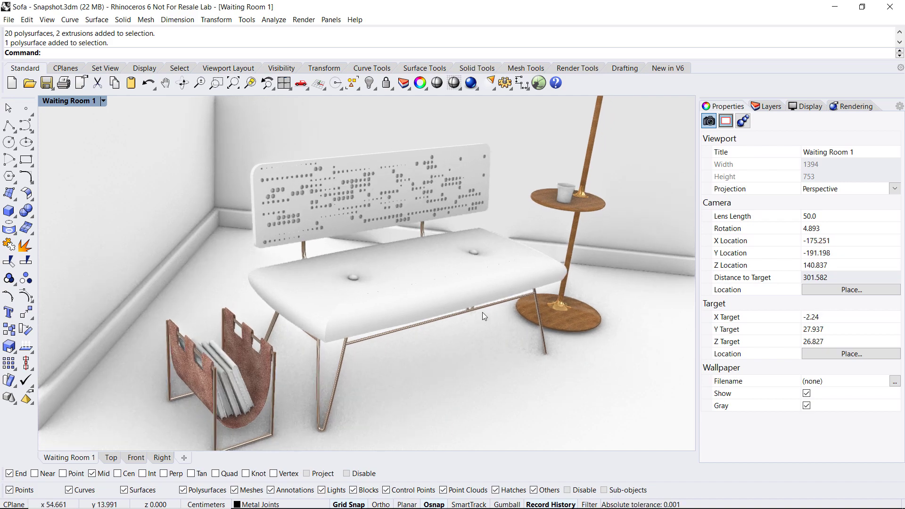
Assign the sofa cushion the Textile library's Cyan flower pattern material, then deselect it.
left_click(447, 288)
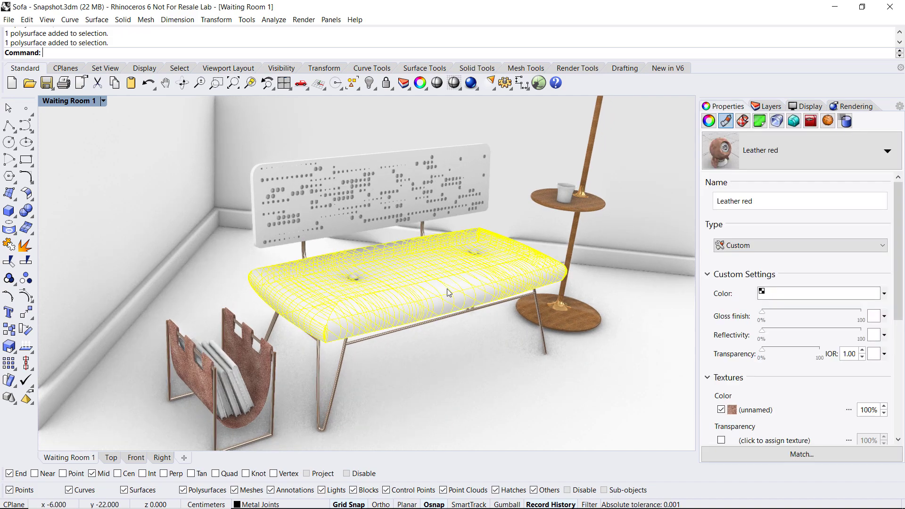
left_click(771, 157)
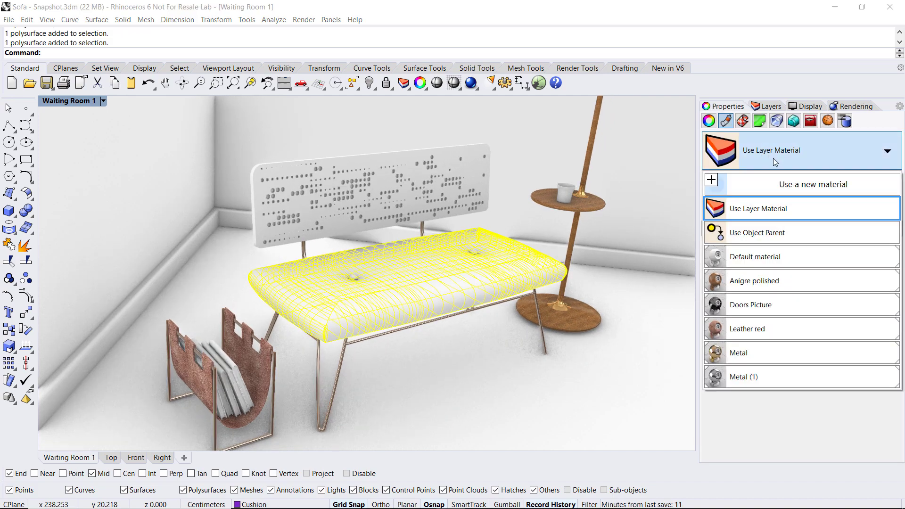
left_click(712, 183)
left_click(816, 188)
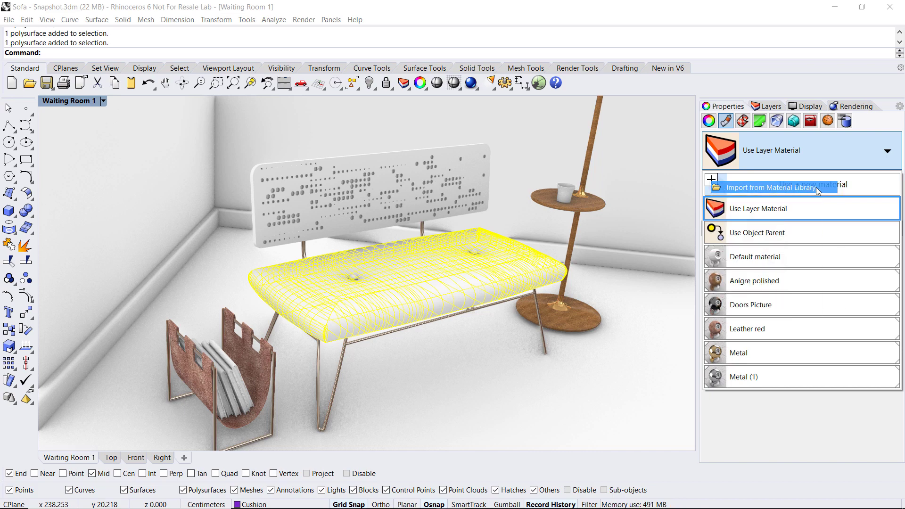
left_click_drag(648, 101, 665, 94)
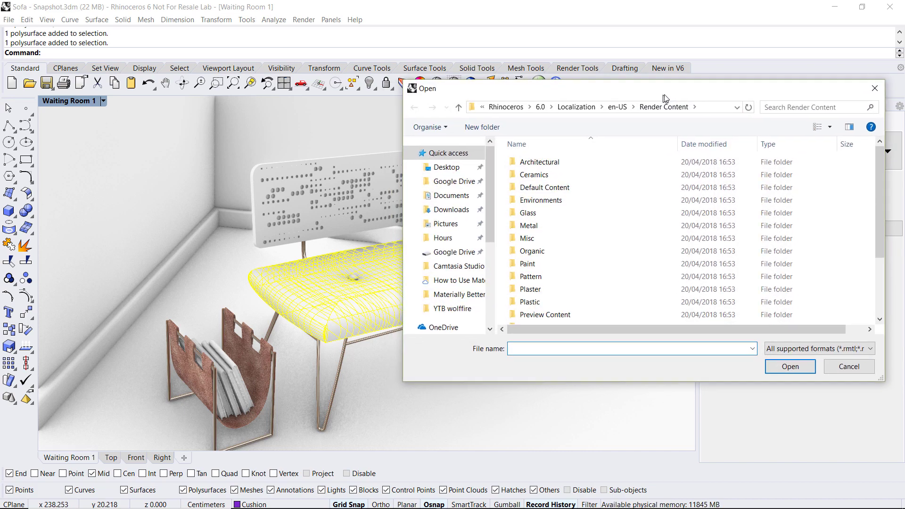
scroll(576, 222, "down", 2)
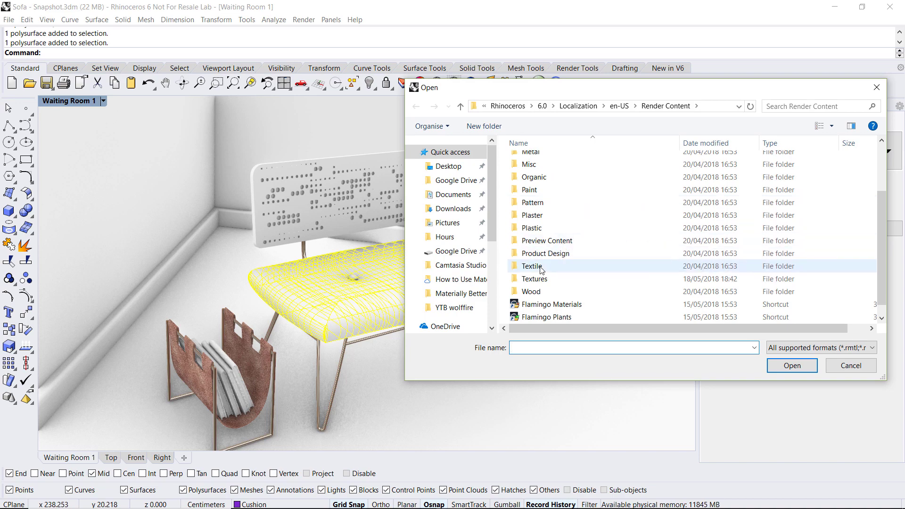
double_click(537, 267)
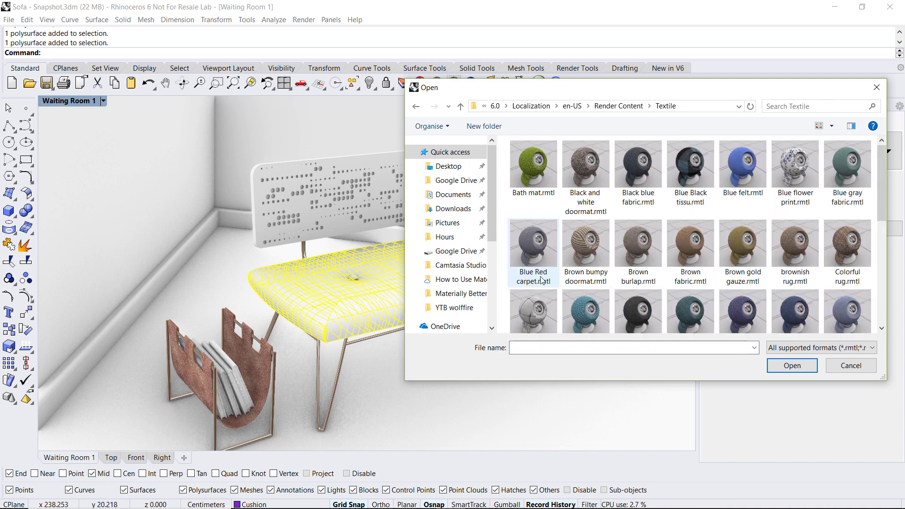
double_click(586, 302)
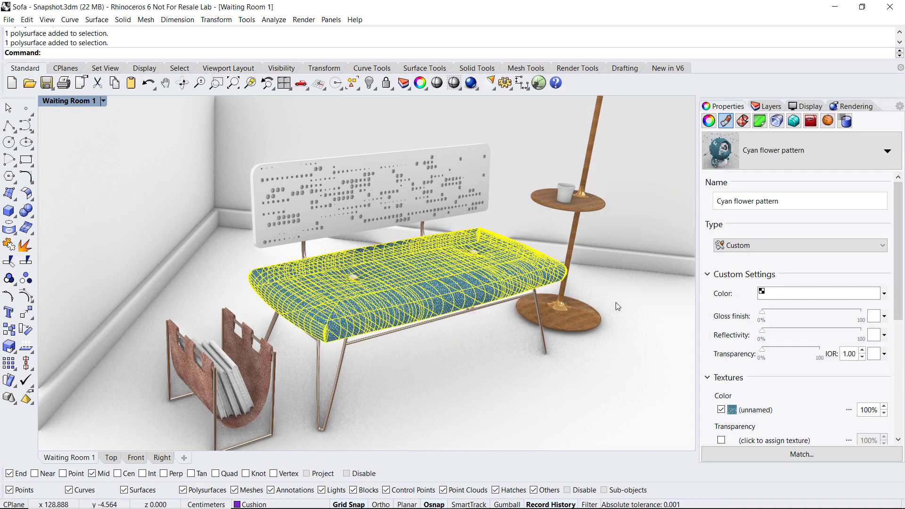
left_click(615, 305)
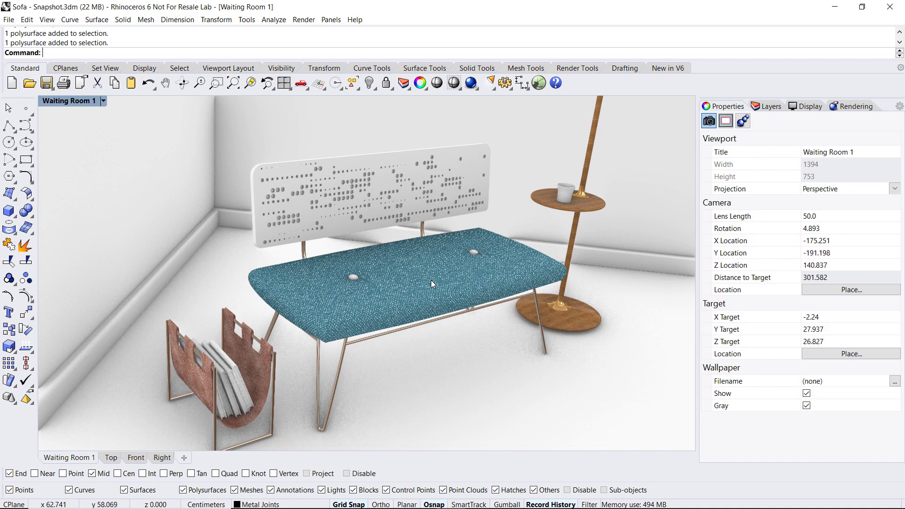
Dock the Libraries panel in the right tab strip and browse to its Render Content folders.
left_click(331, 20)
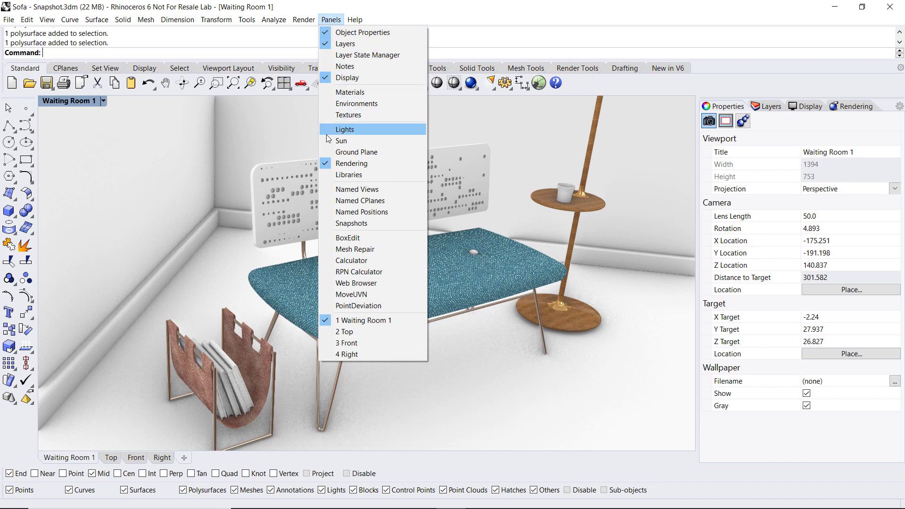
left_click(330, 174)
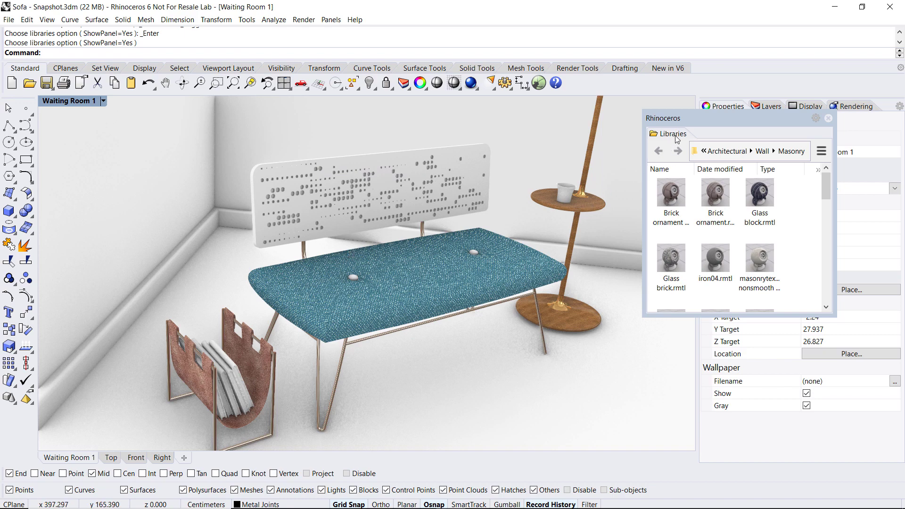
left_click_drag(675, 136, 765, 106)
left_click(728, 108)
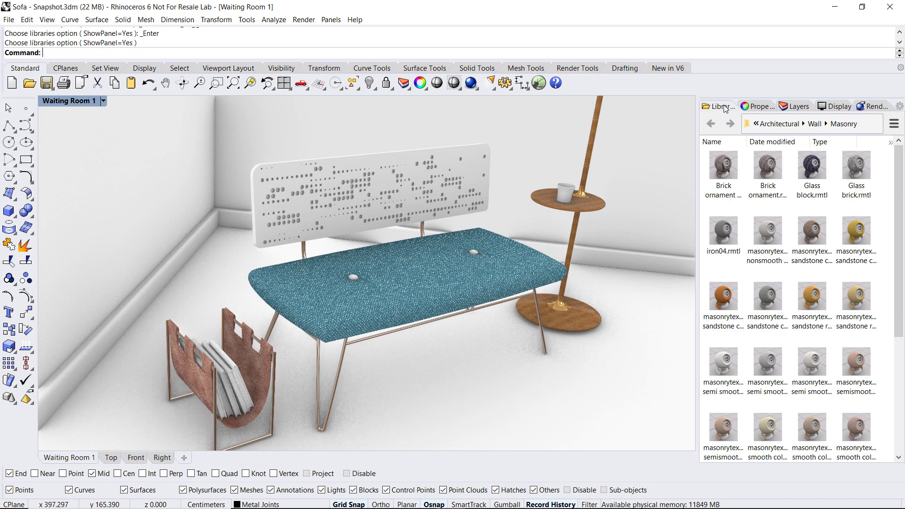
left_click(894, 124)
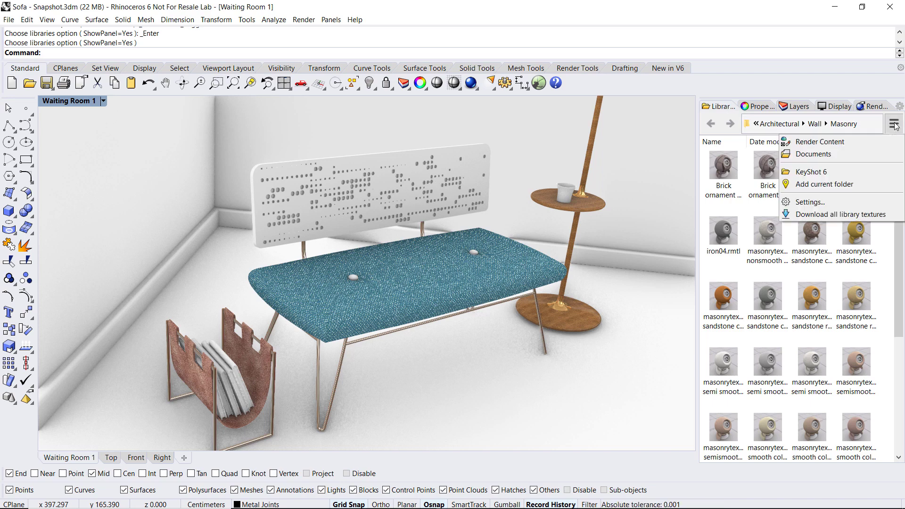
left_click(862, 145)
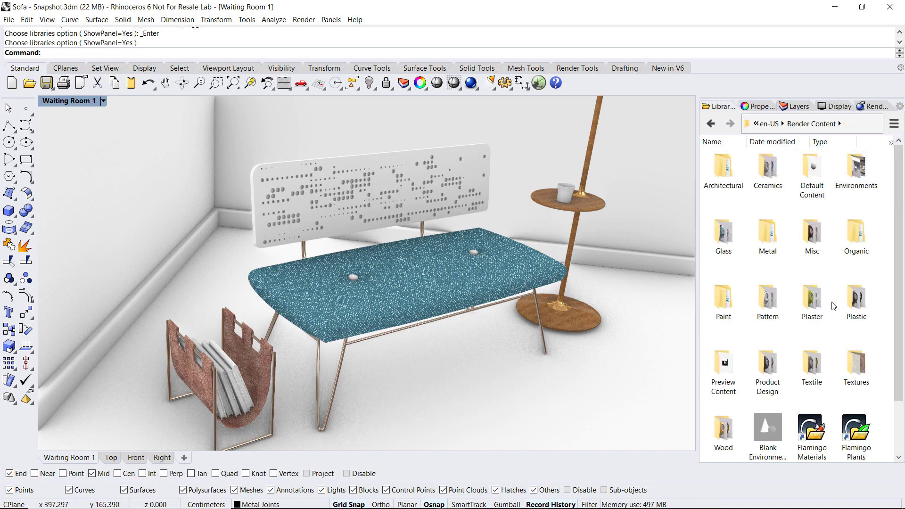
From the Textile folder, apply Blue flower print, then Cushion.rmtl, to the sofa seat.
double_click(816, 371)
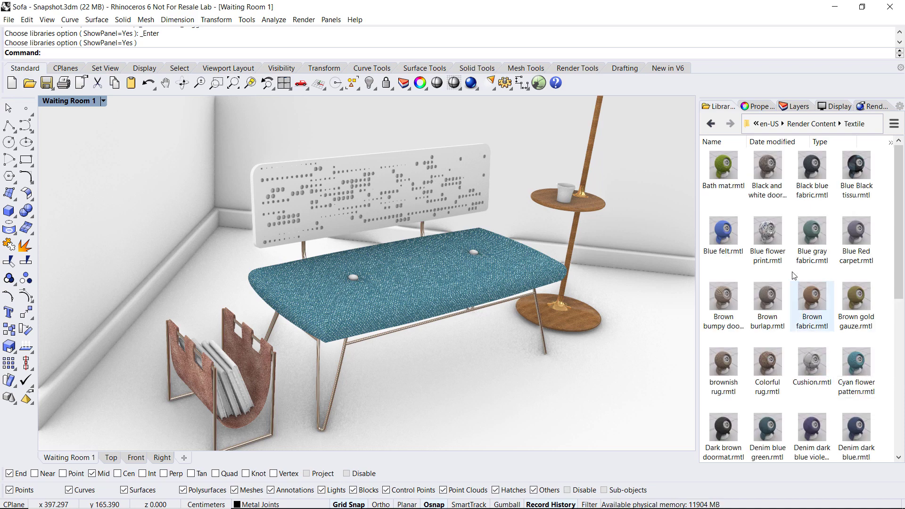
left_click_drag(768, 235, 437, 282)
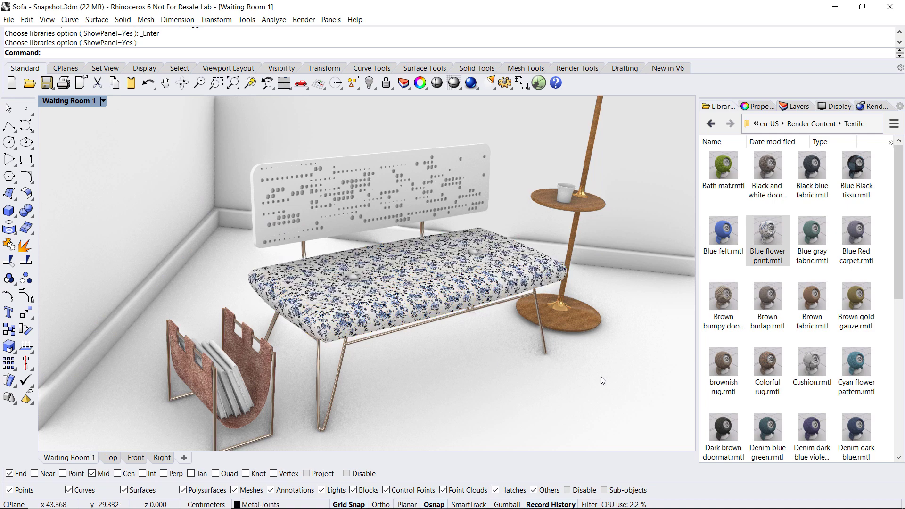
left_click_drag(812, 364, 460, 350)
right_click_drag(460, 350, 454, 348)
scroll(451, 353, "down", 6)
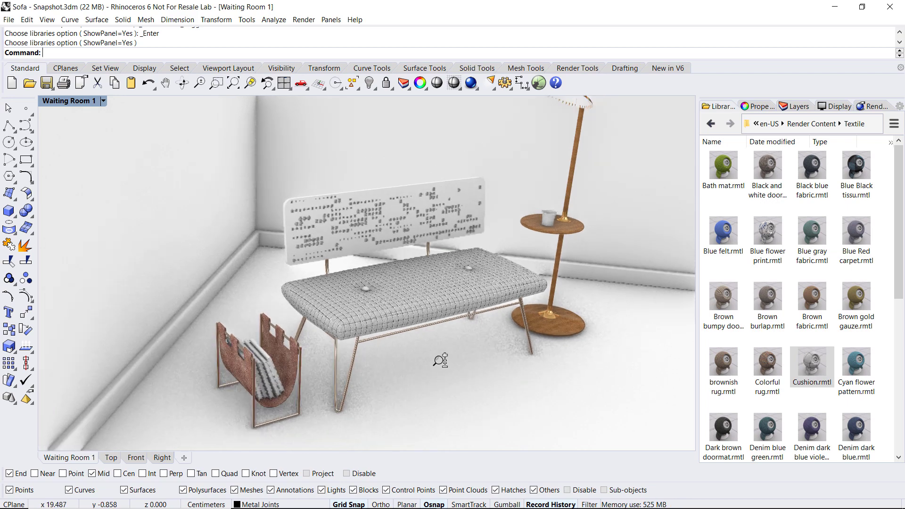
right_click_drag(475, 361, 454, 368, "shift")
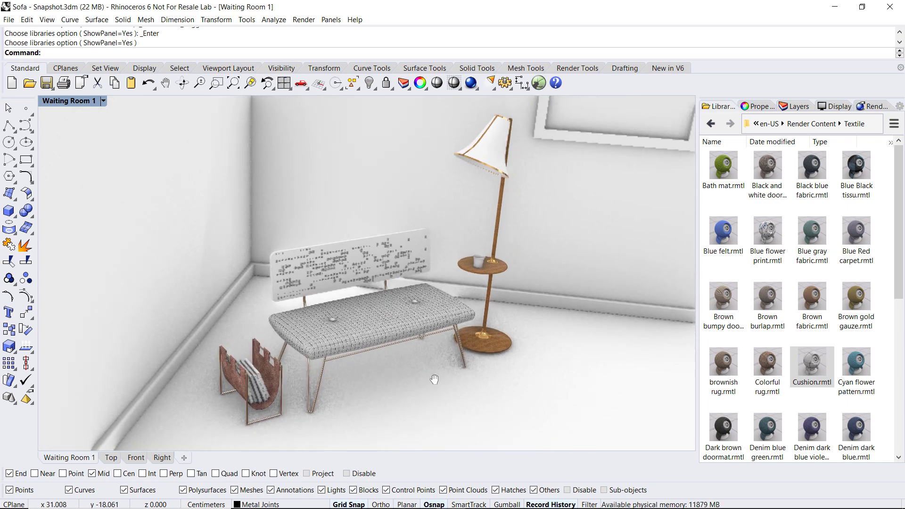
right_click_drag(435, 380, 396, 381)
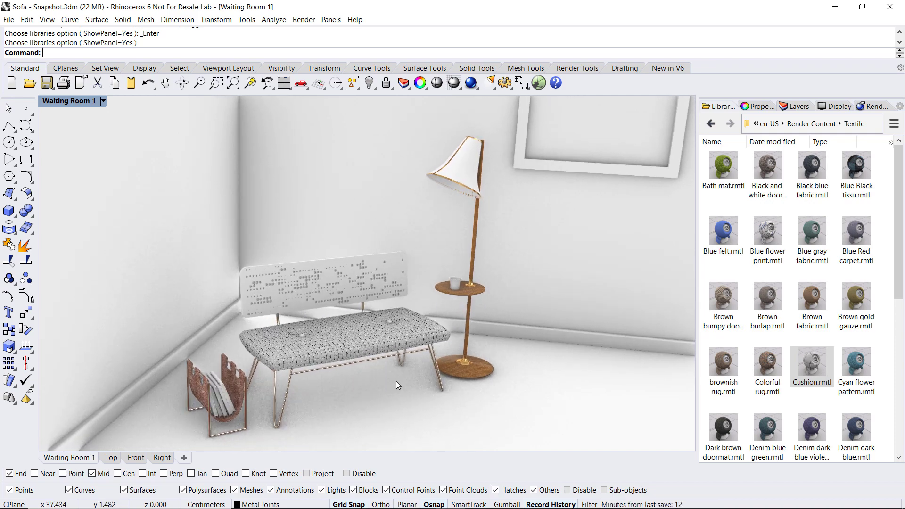
Browse to Architectural › Wall › Masonry and try materials on the walls, keeping a pale semi-smooth masonry.
left_click(812, 124)
left_click(724, 168)
double_click(731, 168)
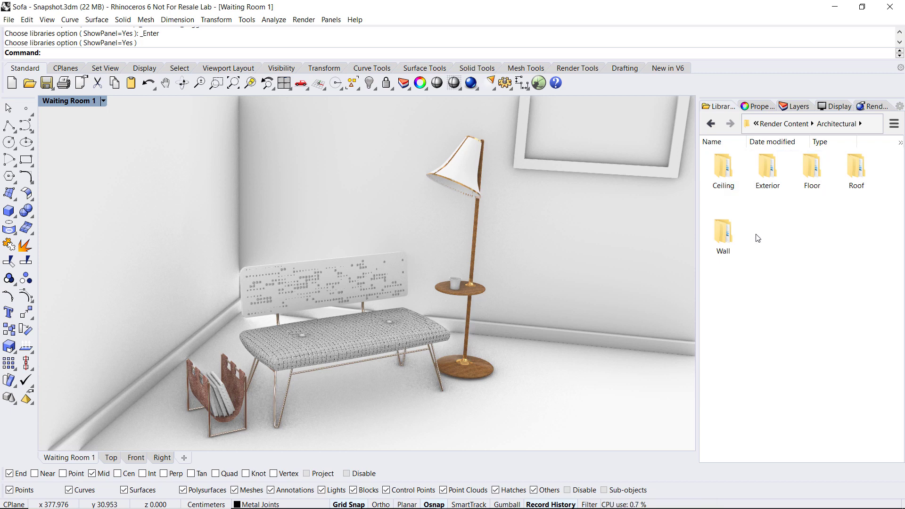
double_click(729, 233)
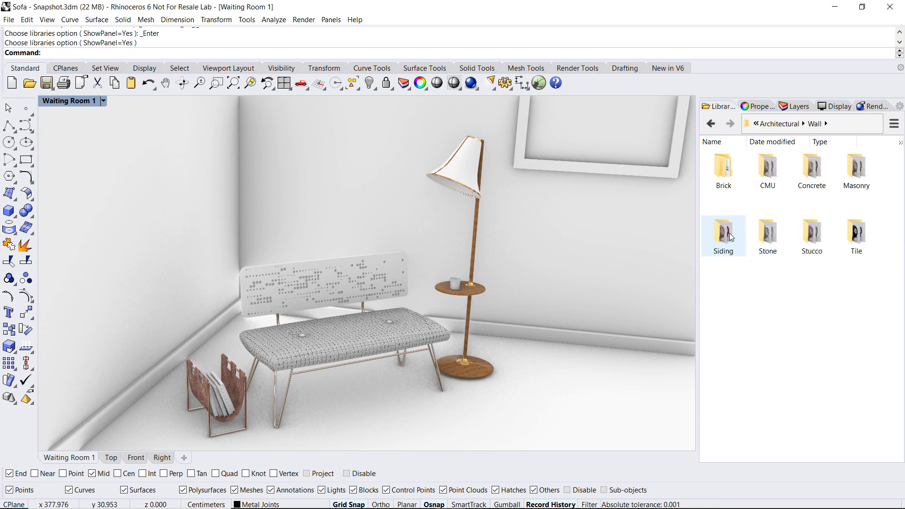
double_click(849, 168)
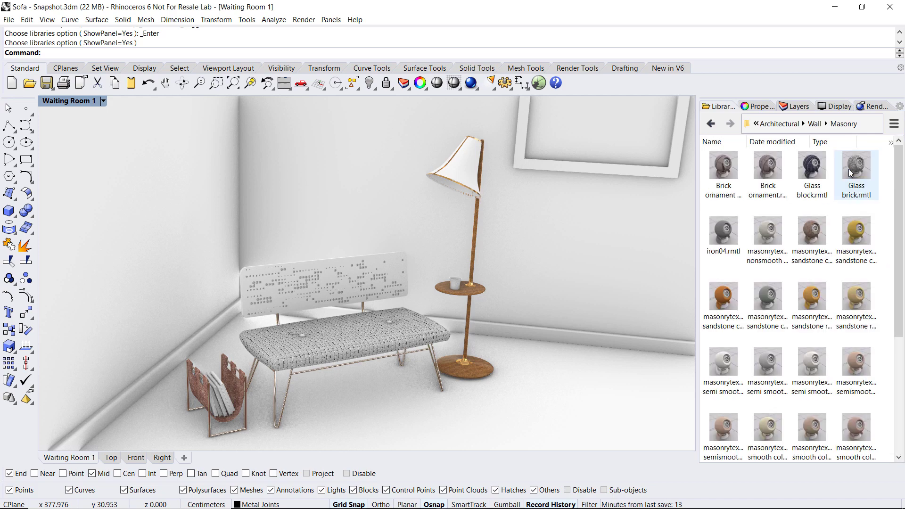
left_click_drag(723, 232, 613, 254)
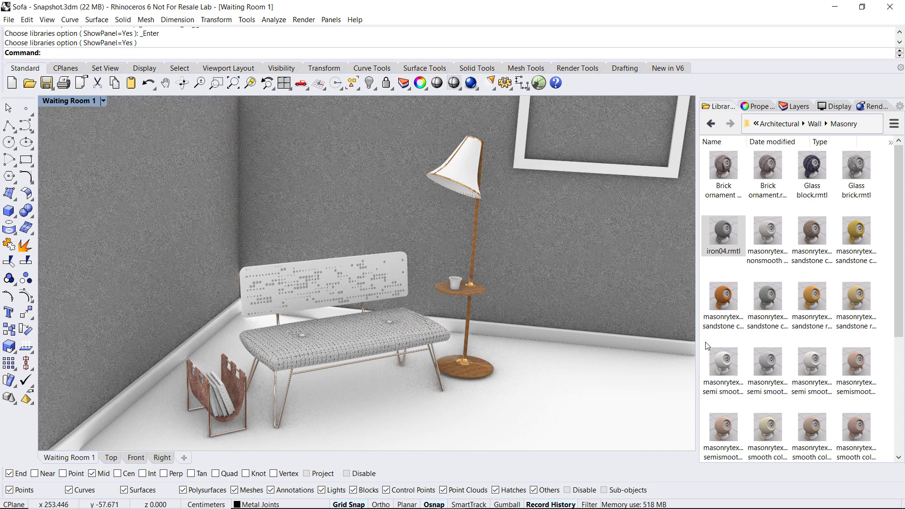
left_click_drag(723, 304, 622, 283)
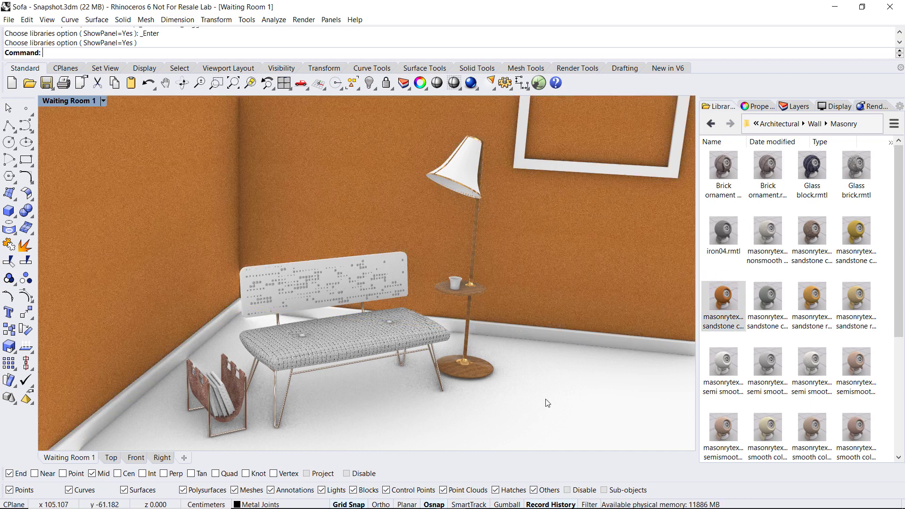
left_click_drag(809, 375, 585, 267)
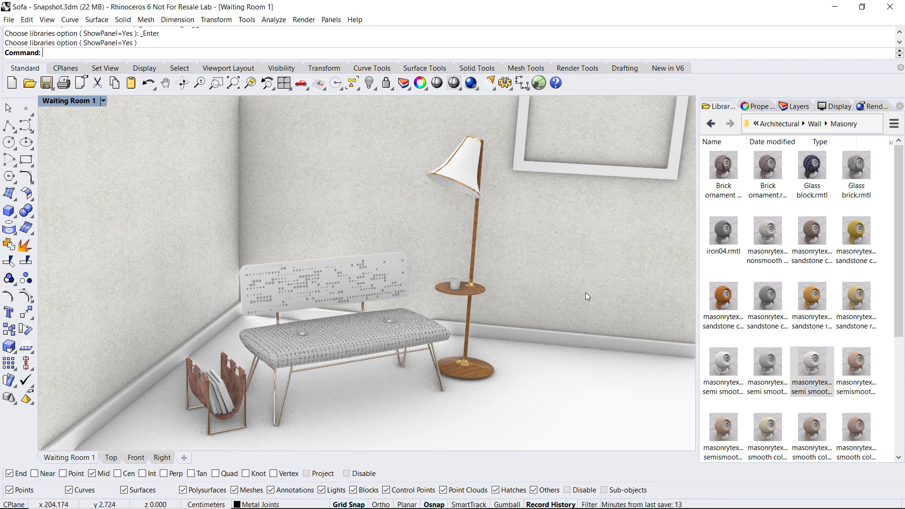
Open the Ground plane panel and dock it with the other panels.
left_click(331, 19)
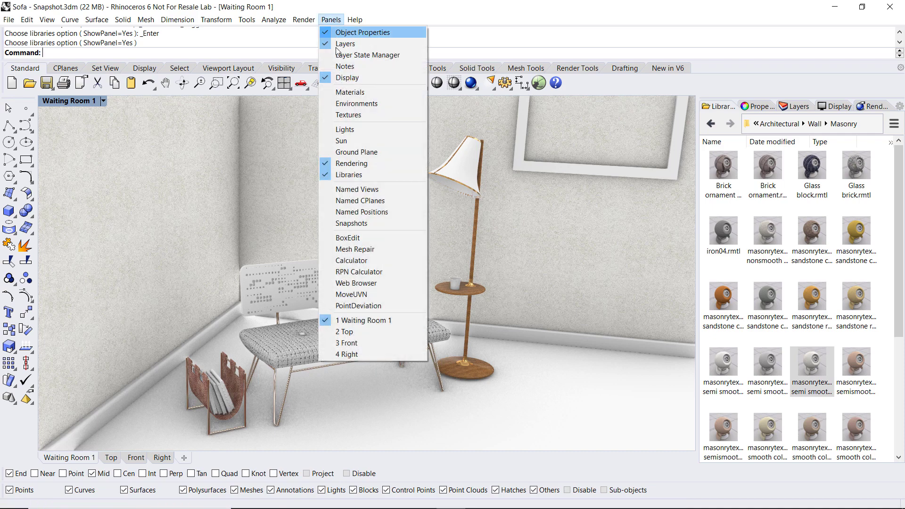
left_click(346, 153)
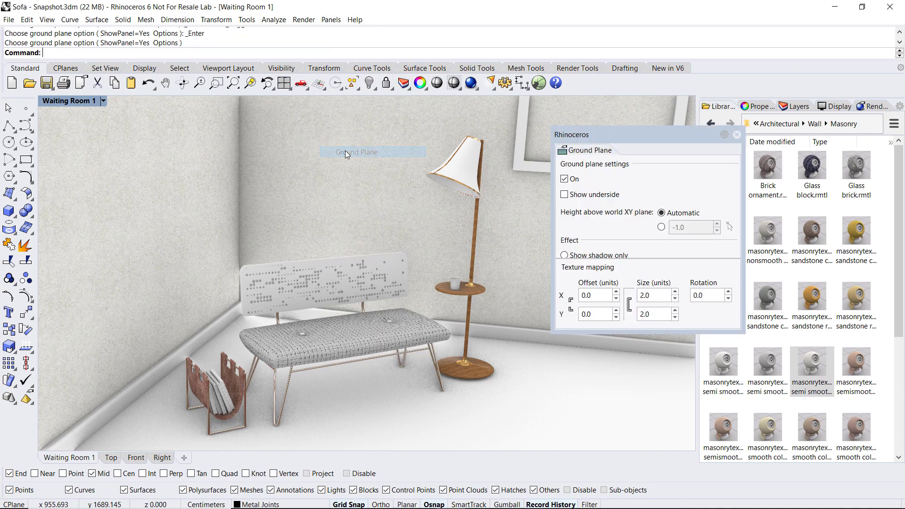
left_click_drag(591, 156, 748, 109)
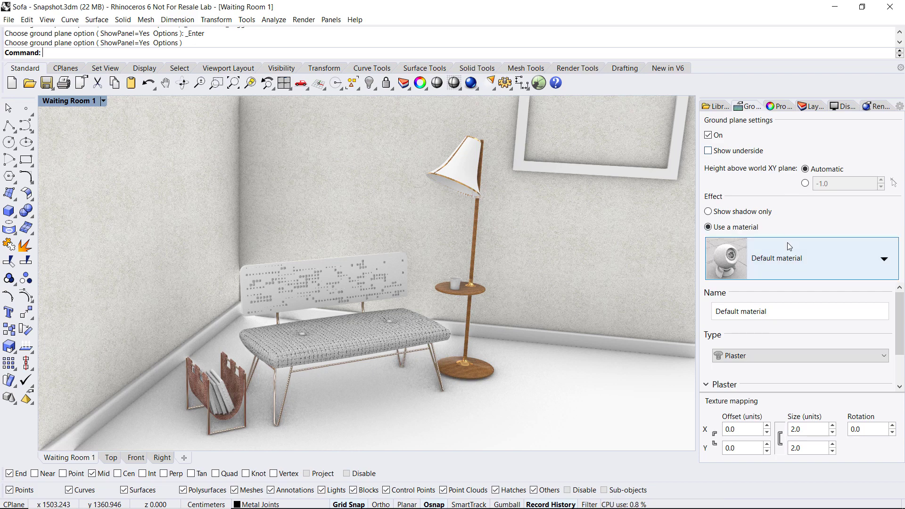
Give the ground plane the Parquet extremely light material from Architectural › Floor › Wood.
left_click(776, 255)
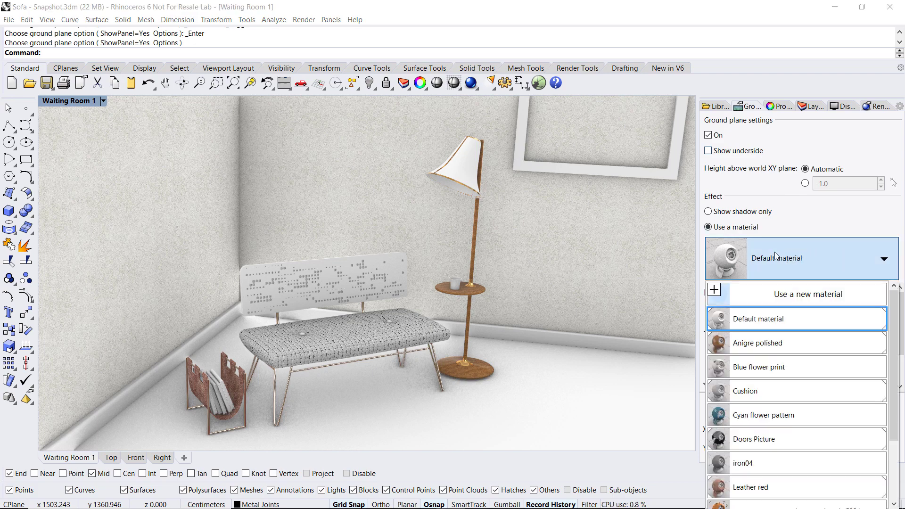
left_click(715, 291)
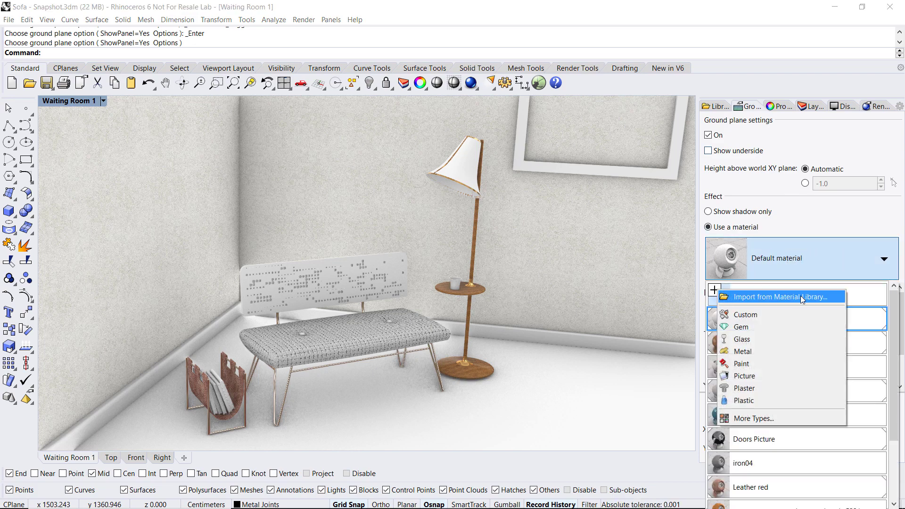
left_click(802, 297)
left_click_drag(711, 199, 712, 138)
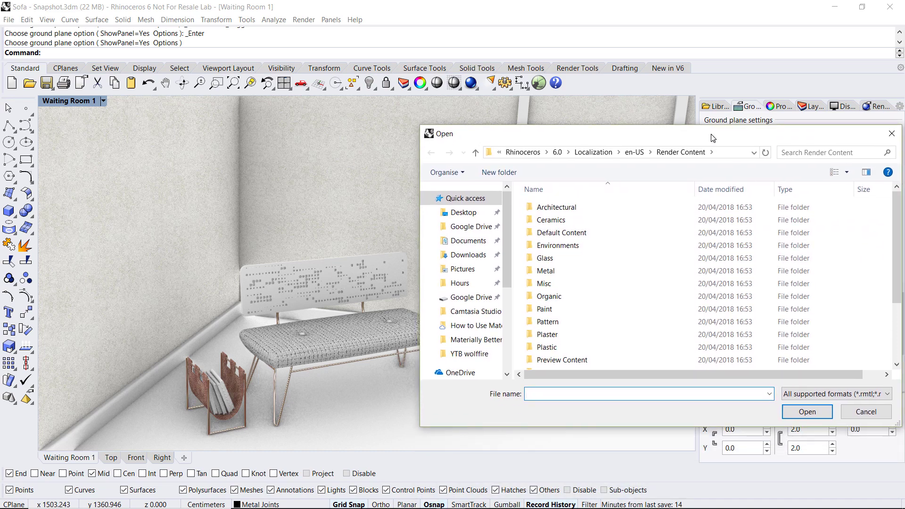
double_click(547, 208)
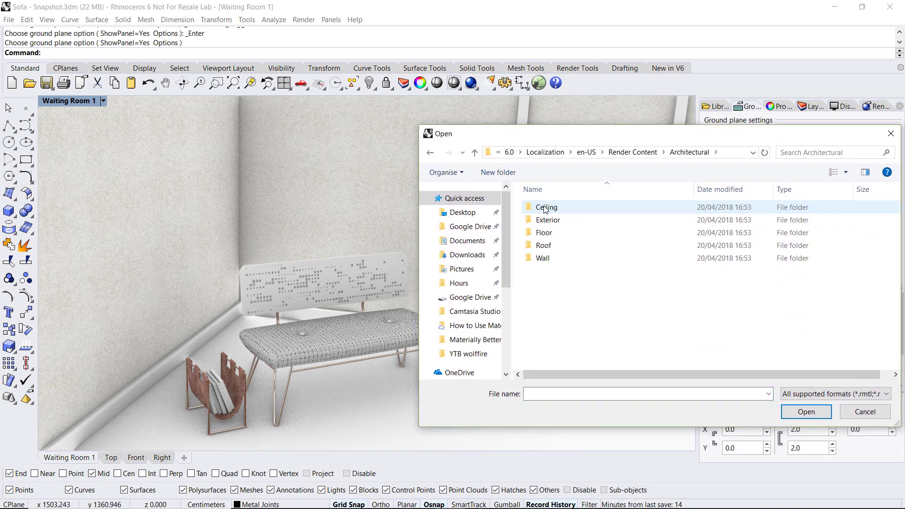
double_click(566, 234)
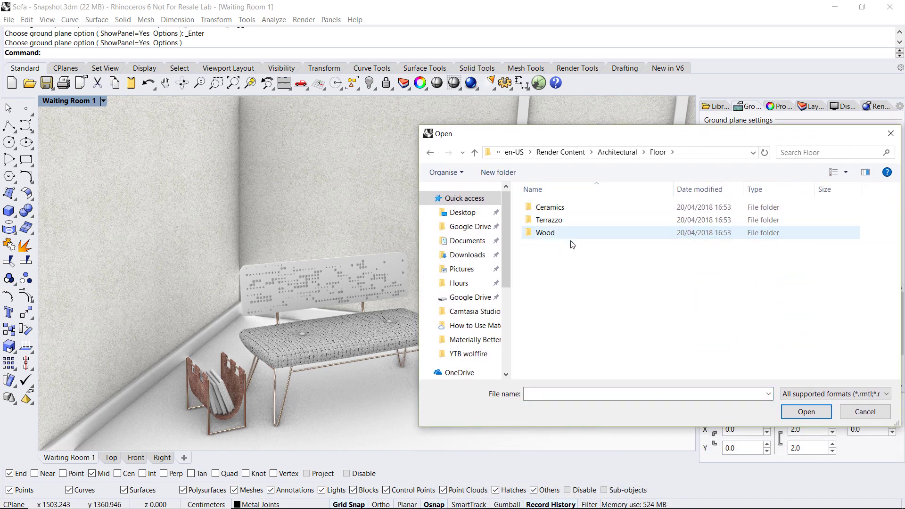
double_click(570, 234)
scroll(598, 262, "down", 1)
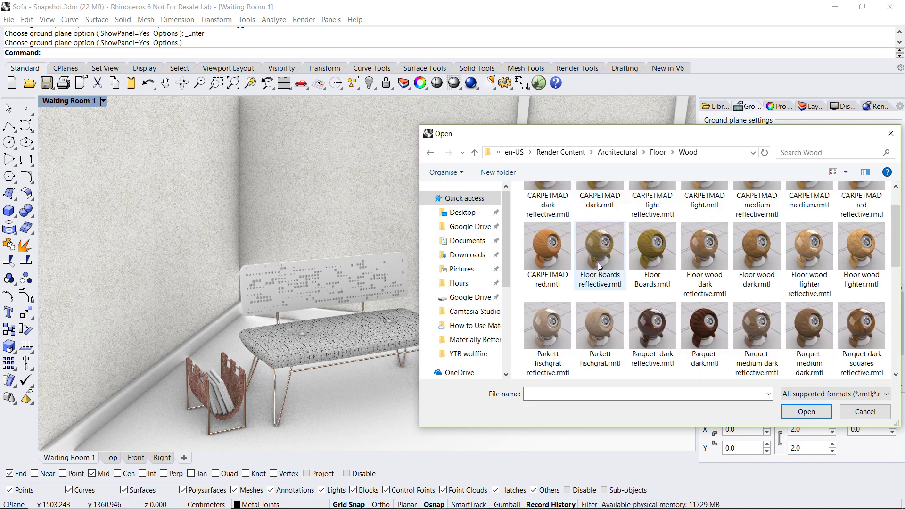
scroll(598, 267, "down", 1)
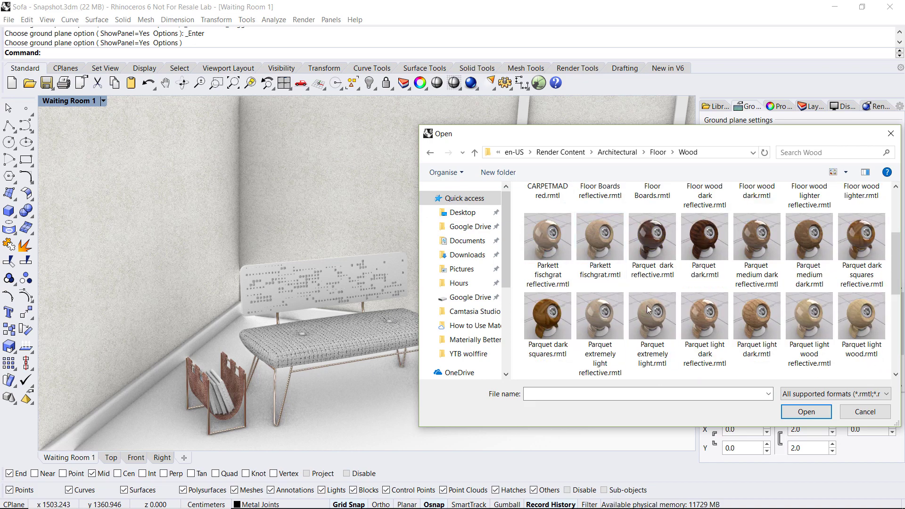
double_click(654, 318)
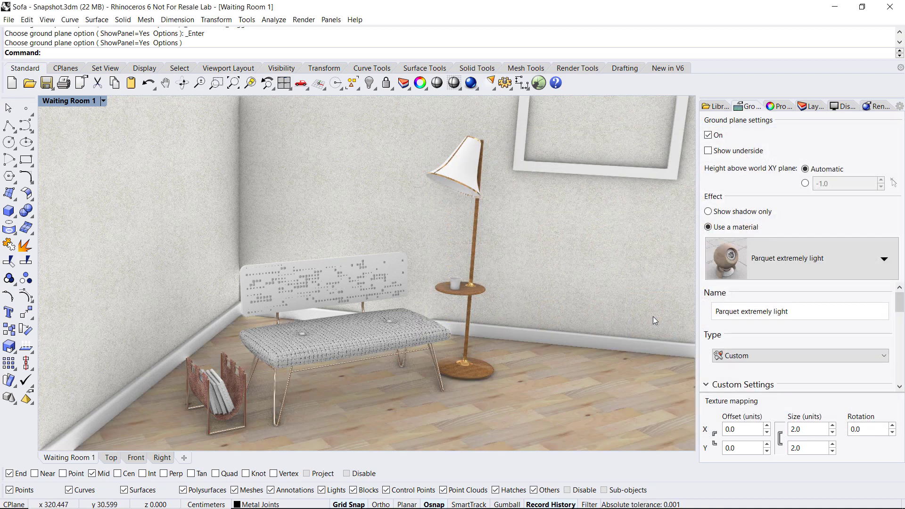
right_click_drag(653, 316, 650, 307)
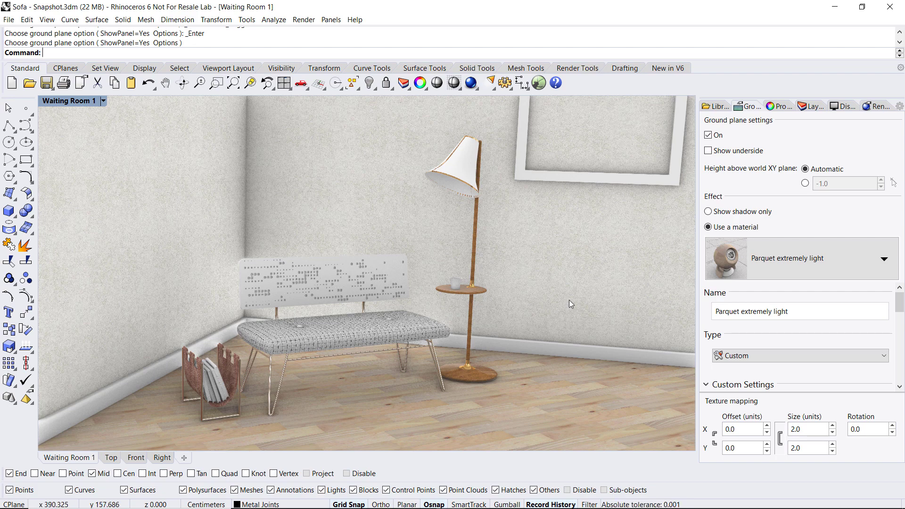
Assign the side-table cup a new Glass material with clarity nudged slightly toward Frosted.
right_click_drag(454, 289, 459, 243, "ctrl")
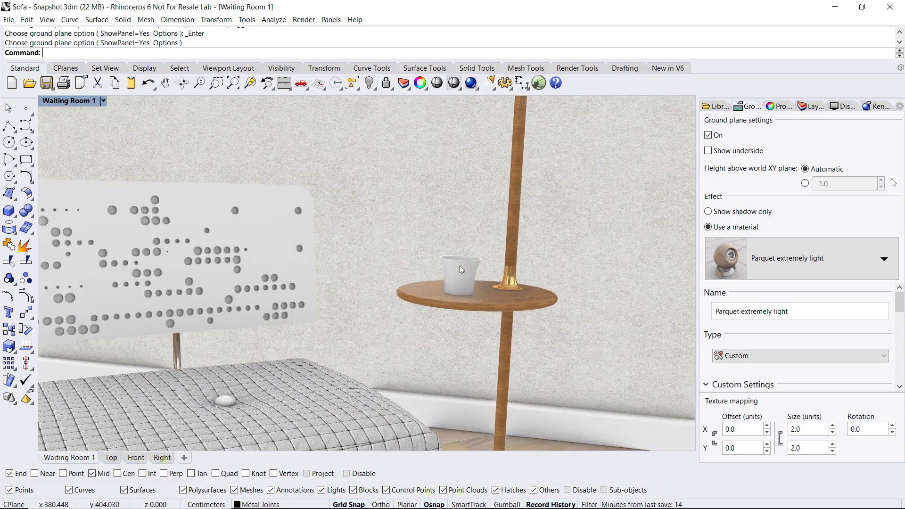
left_click(460, 265)
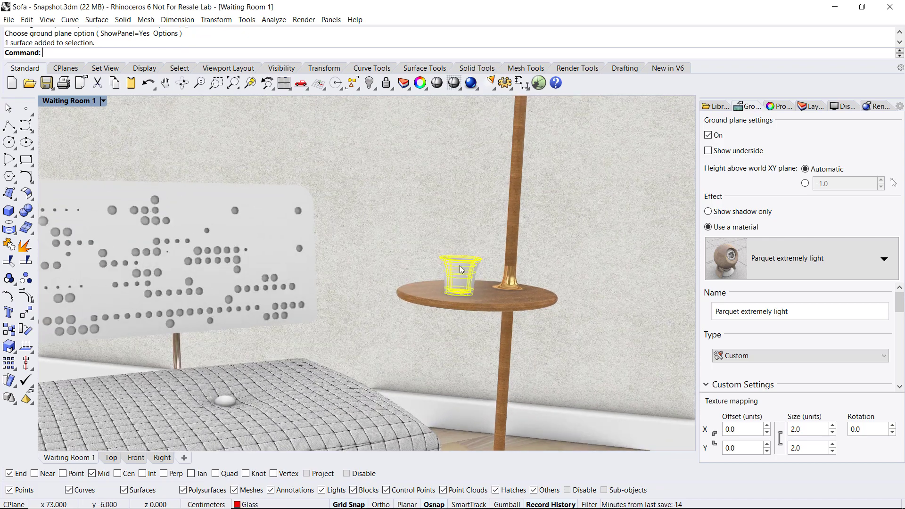
left_click(779, 106)
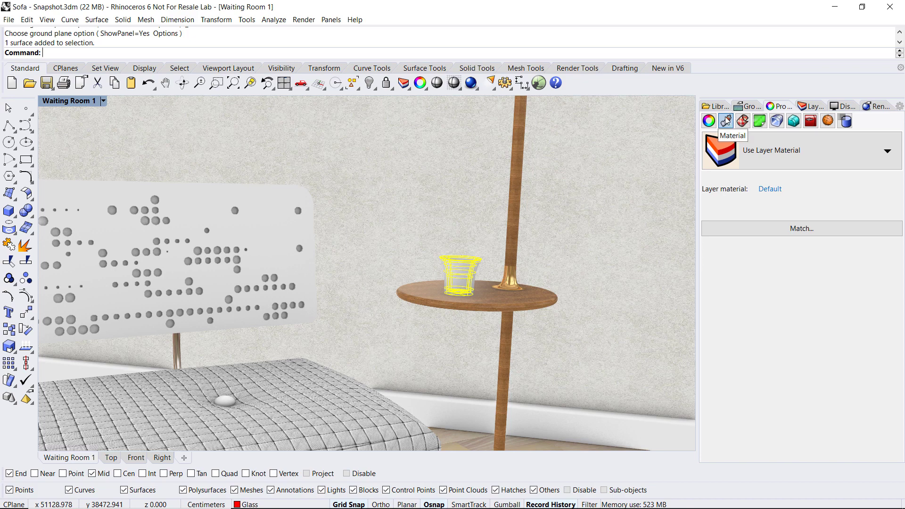
left_click(726, 147)
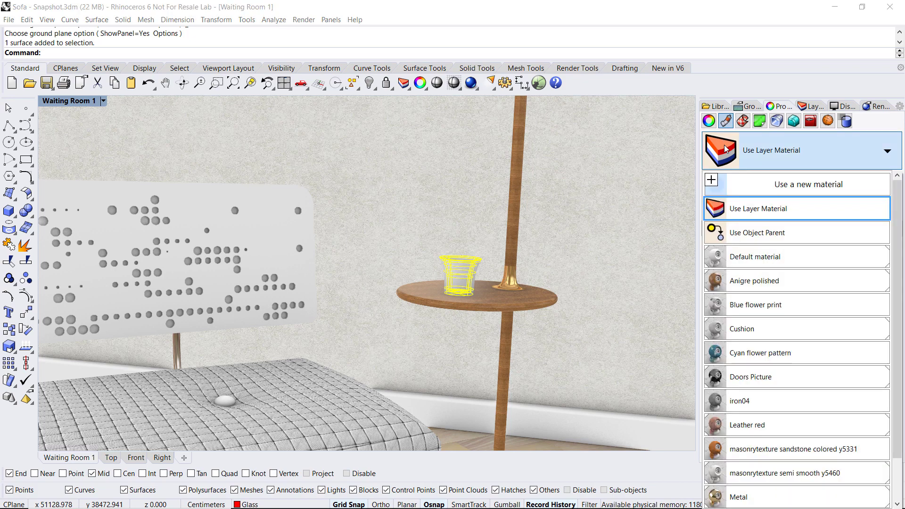
left_click(714, 182)
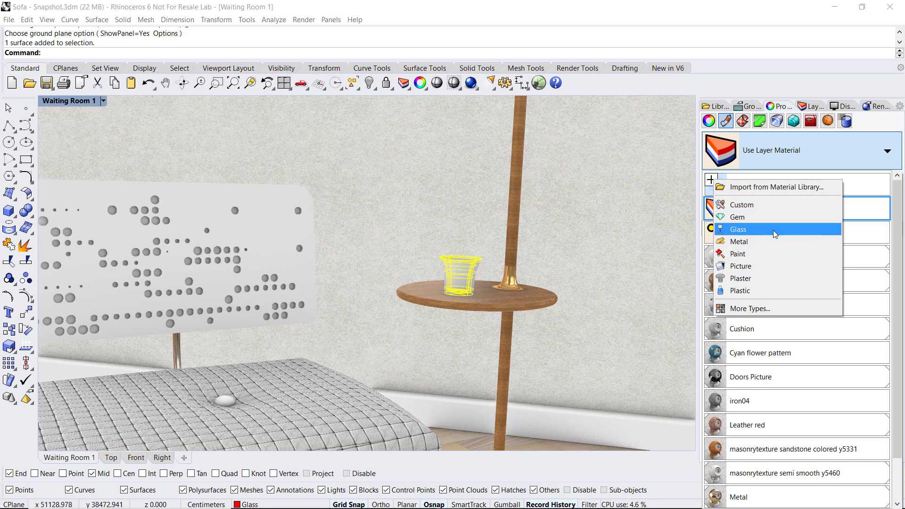
left_click(807, 231)
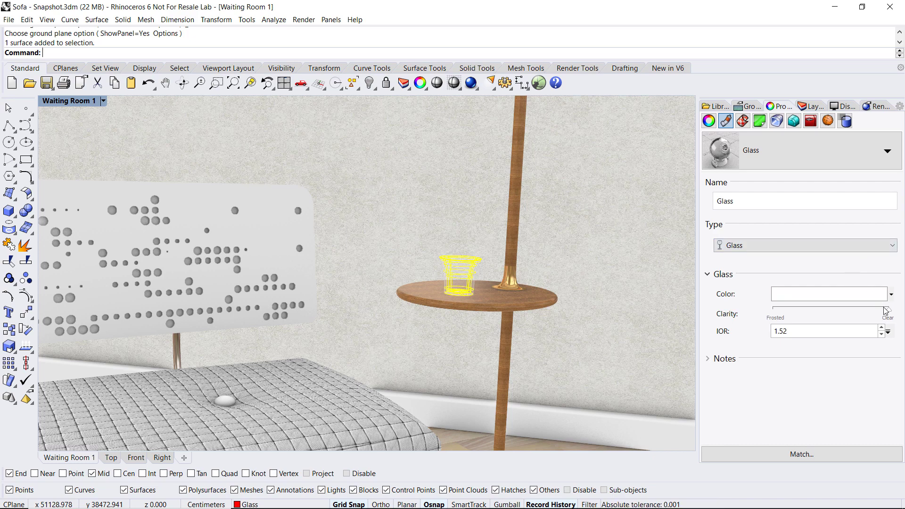
left_click_drag(888, 315, 871, 318)
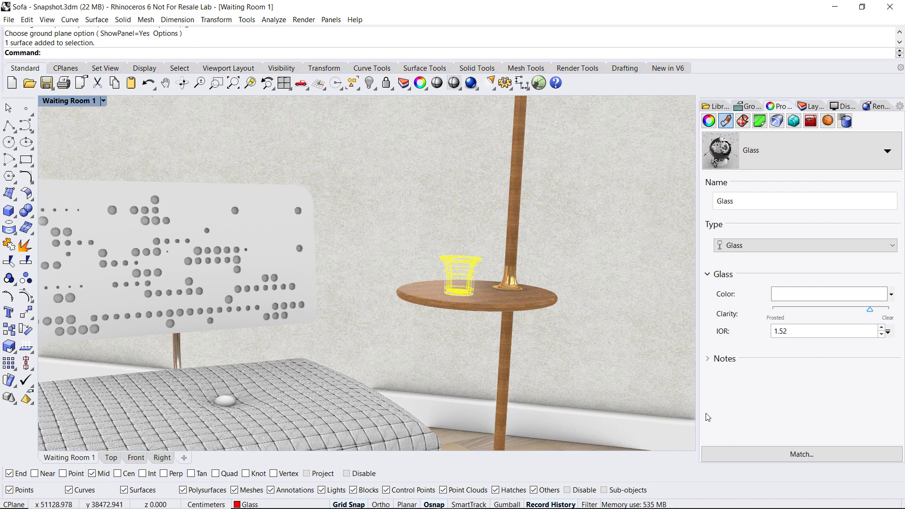
left_click(531, 441)
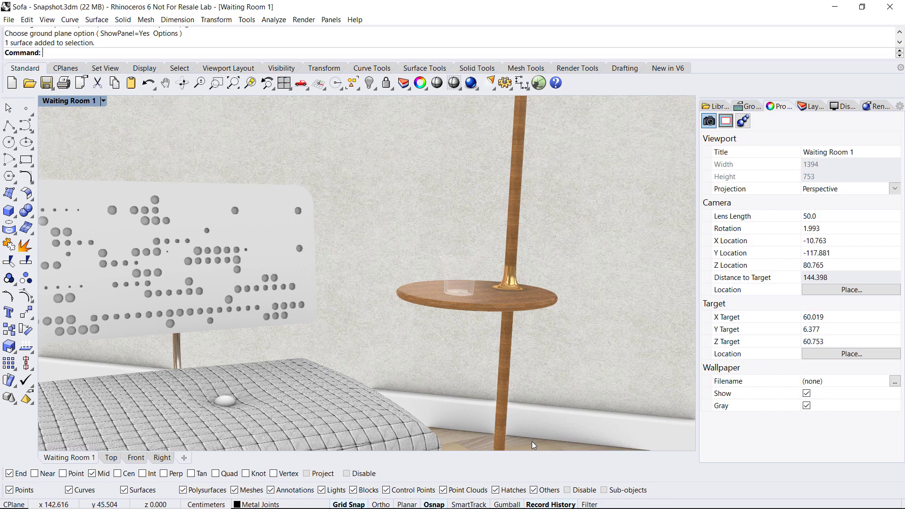
Select the lampshade and assign it a new Custom material.
scroll(465, 216, "up", 2)
scroll(465, 216, "down", 5)
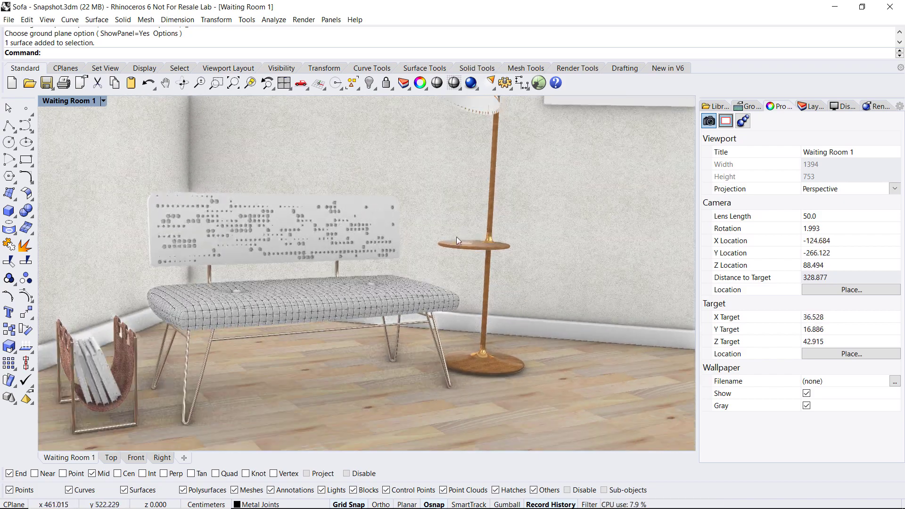
right_click_drag(448, 177, 456, 251, "shift")
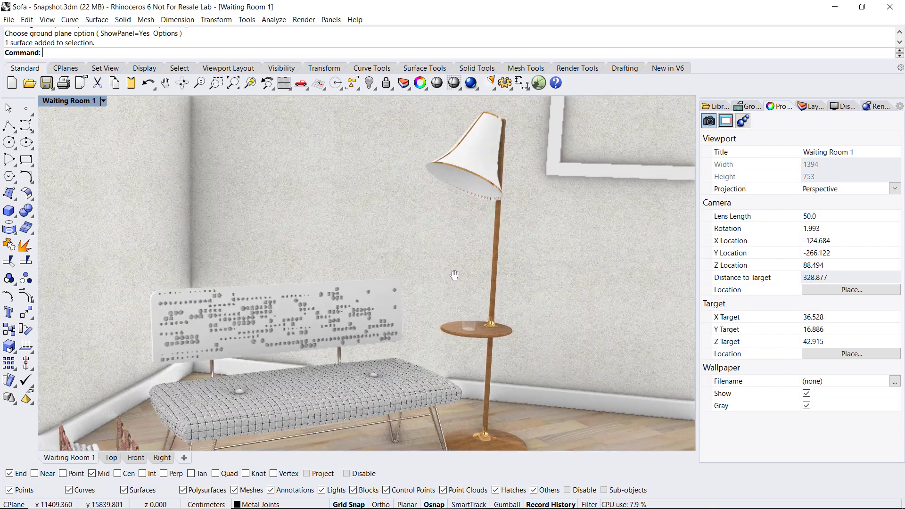
right_click_drag(461, 195, 483, 194)
left_click(483, 194)
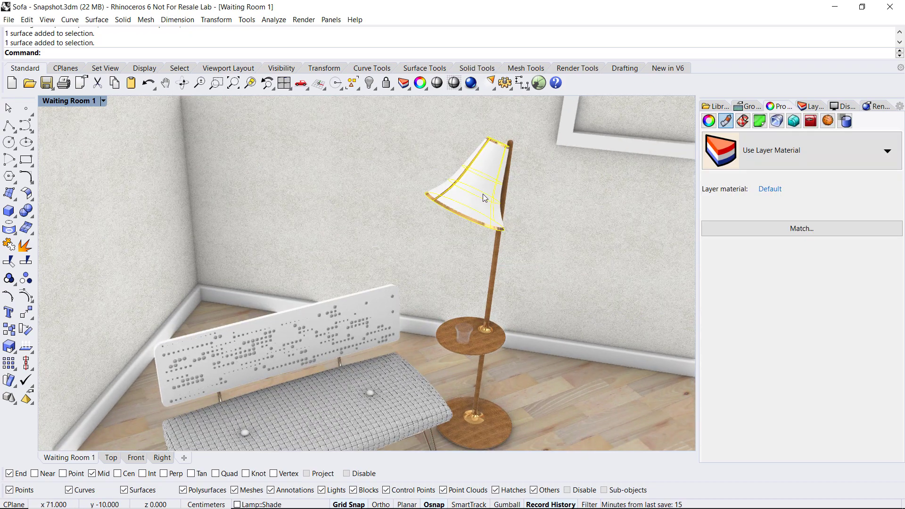
left_click(740, 157)
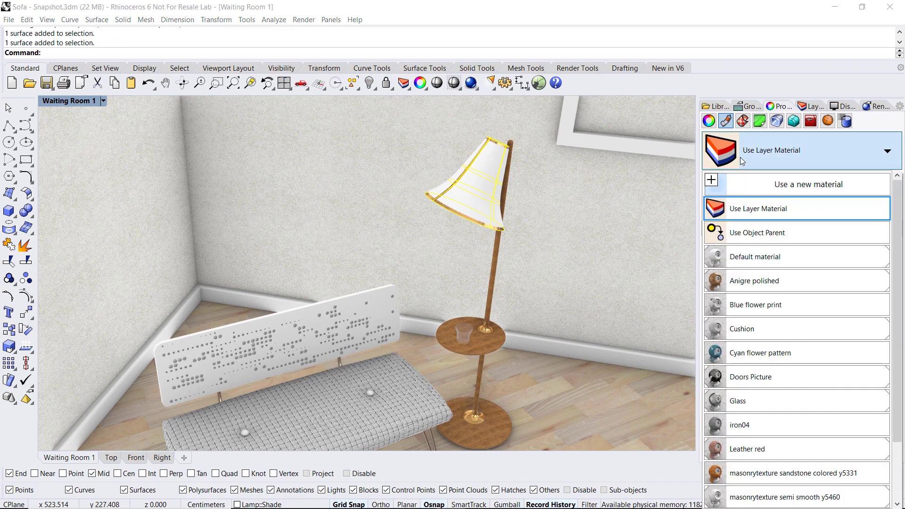
left_click(711, 180)
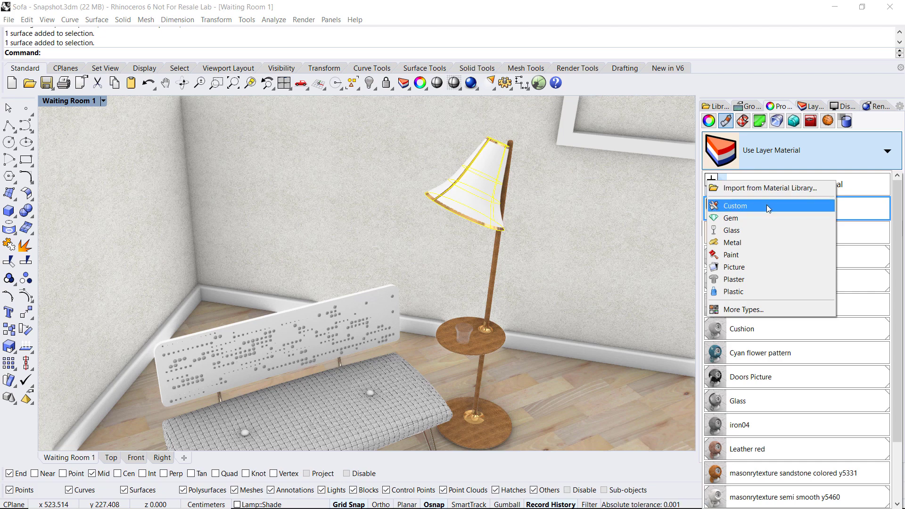
left_click(793, 208)
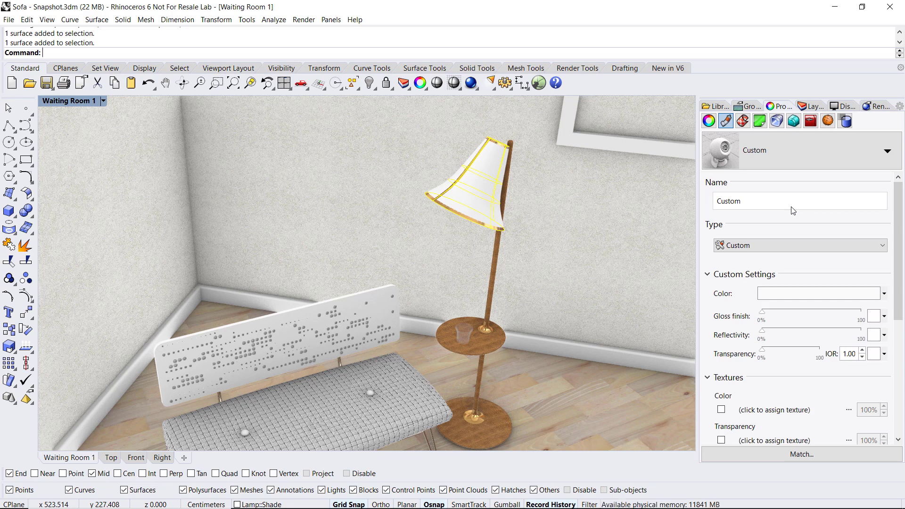
Set the lampshade material's transparency to about 20% and enable Self-illumination.
scroll(894, 210, "down", 3)
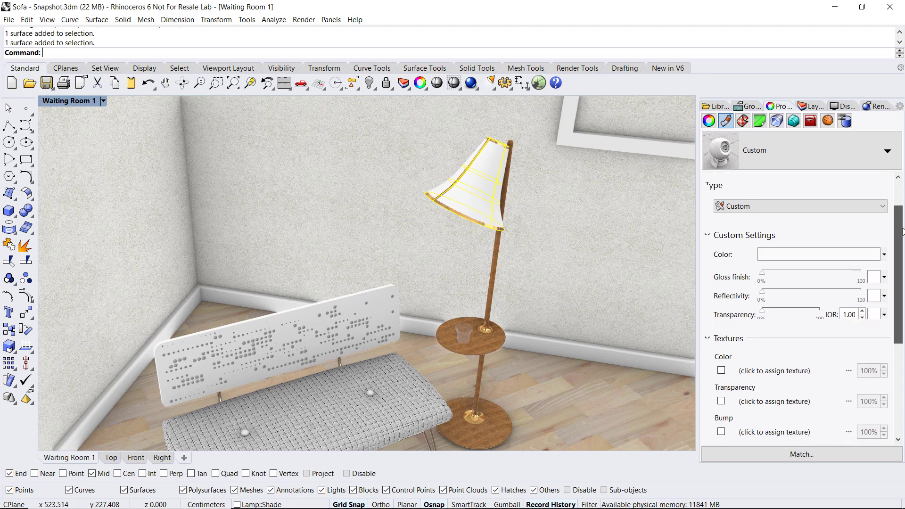
left_click_drag(764, 272, 784, 275)
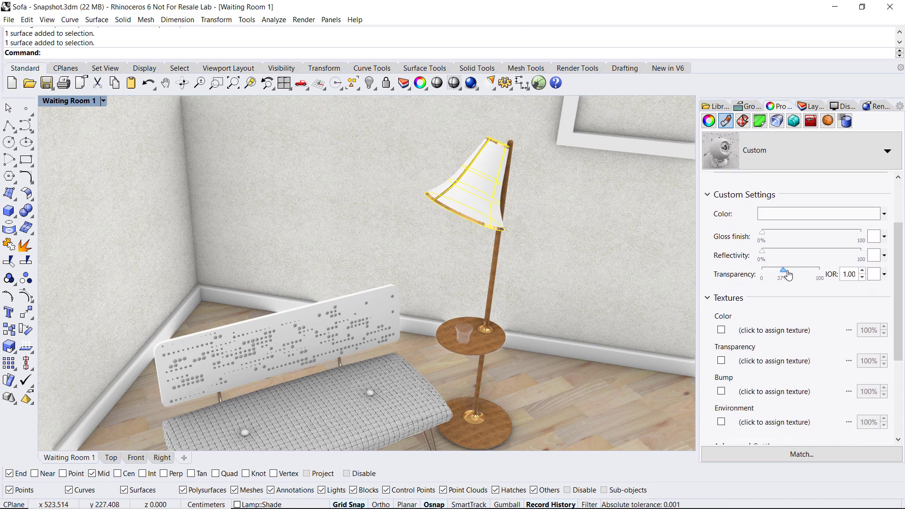
left_click_drag(901, 256, 900, 326)
left_click(721, 334)
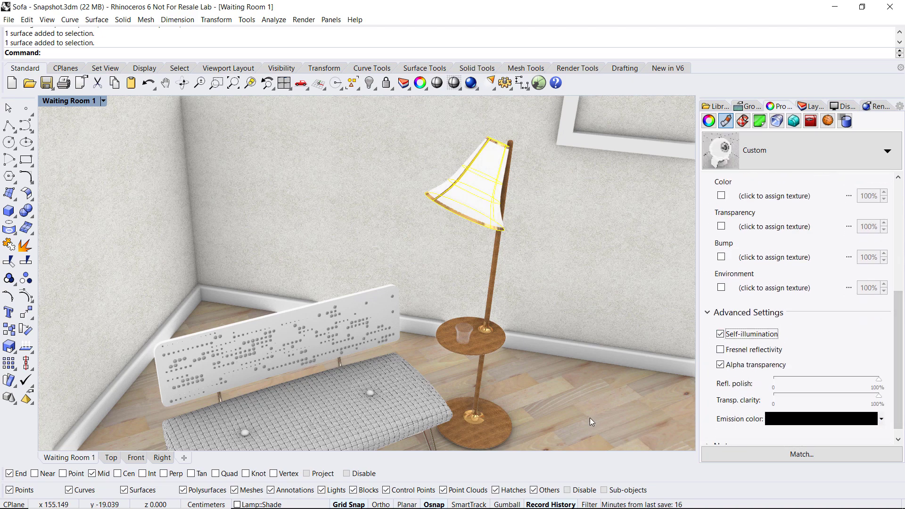
key("Escape")
right_click_drag(557, 396, 512, 363)
scroll(528, 339, "down", 4)
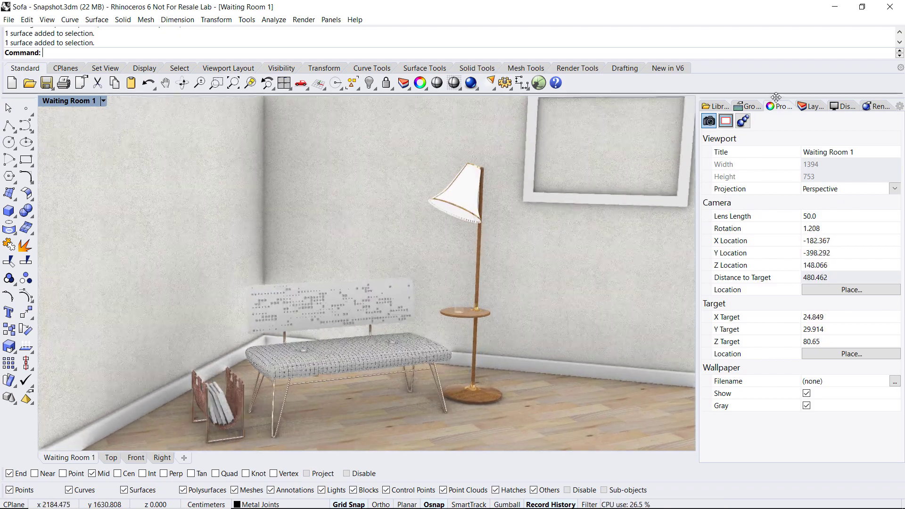
Turn on the Doors Picture layer so the photo shows inside the wall frame.
left_click(807, 109)
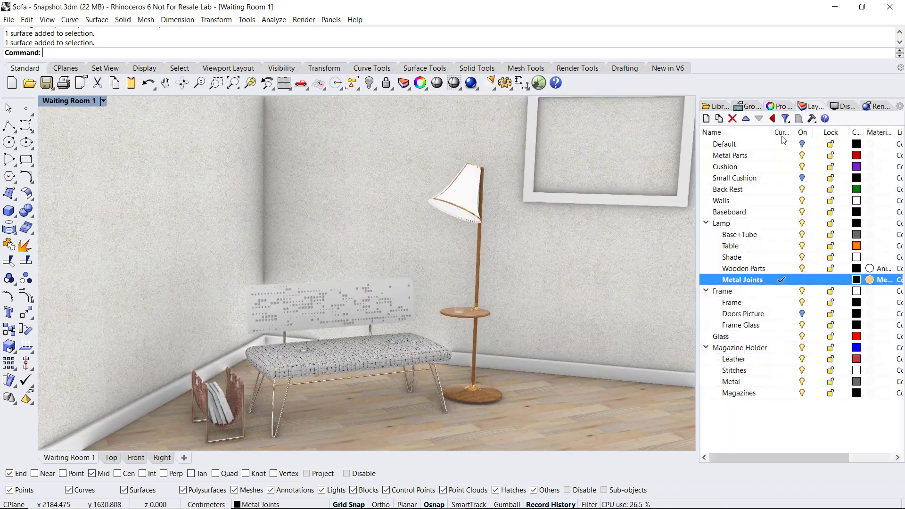
left_click(802, 313)
right_click_drag(626, 301, 574, 300)
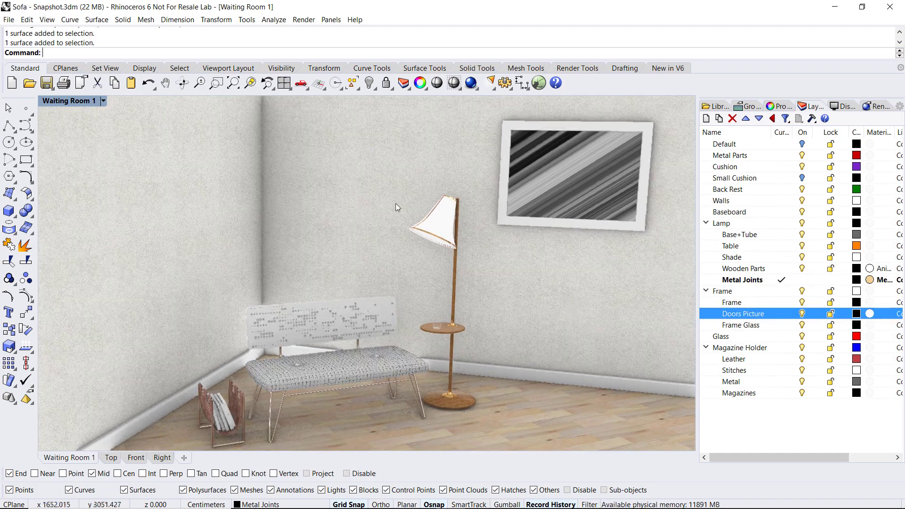
right_click_drag(391, 219, 385, 227)
left_click(103, 101)
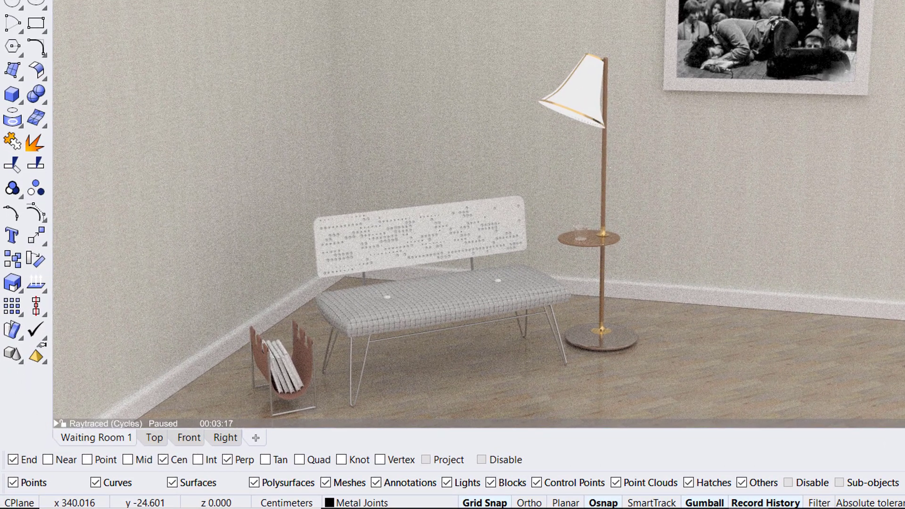
Switch the Waiting Room 1 viewport to Raytraced display.
left_click(42, 447)
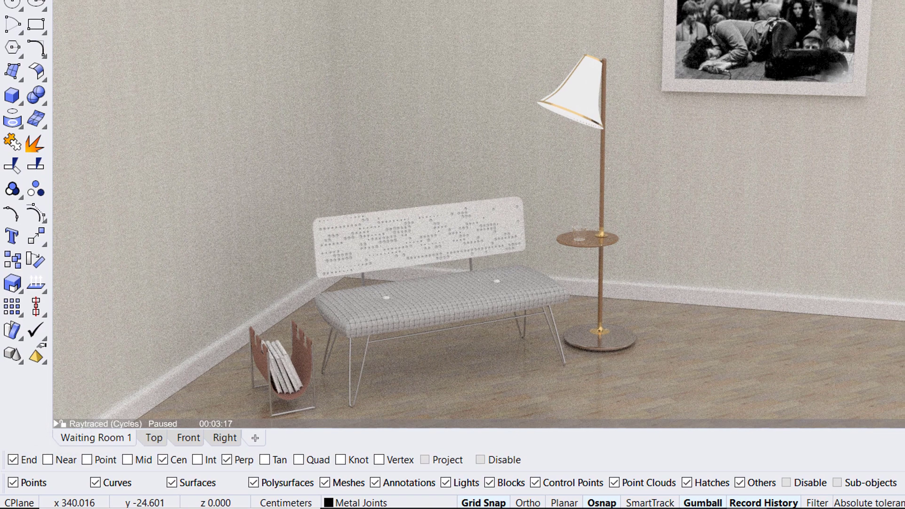